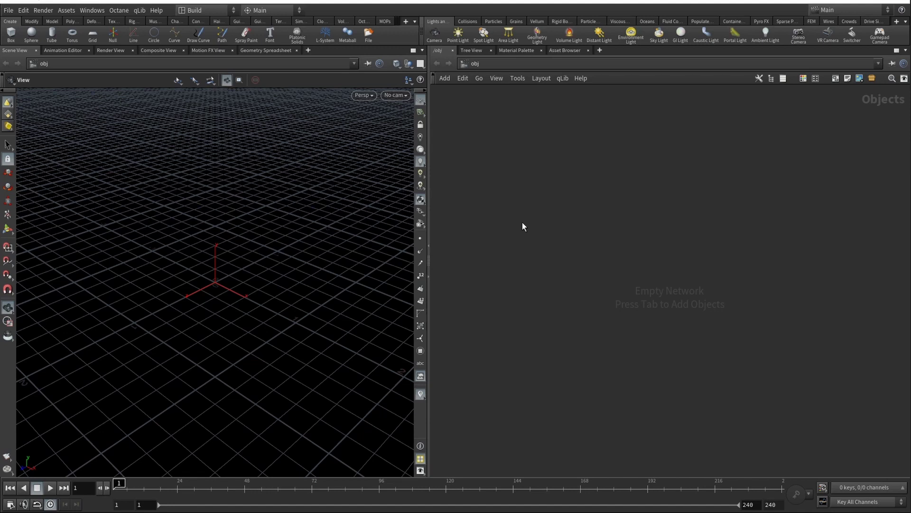
- Add a geometry object to the empty scene network and name it Heater
{"action": "key", "text": "Tab"}
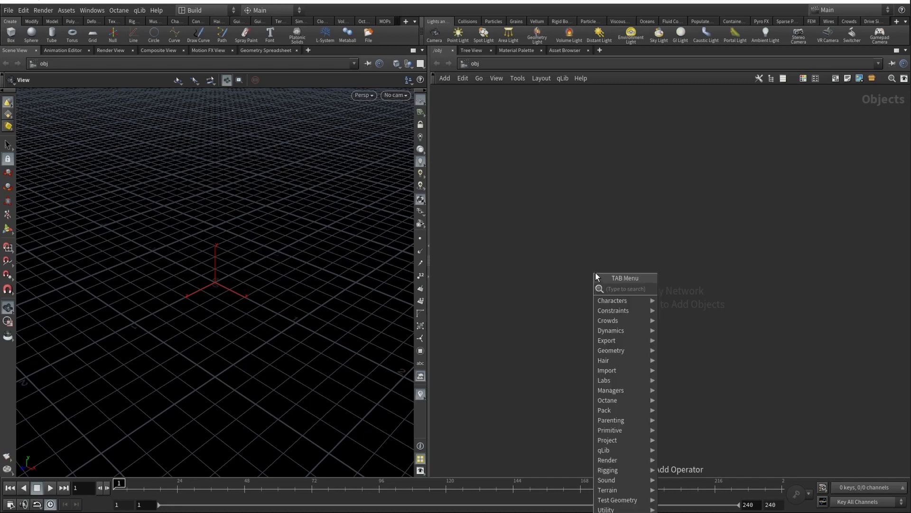
{"action": "type", "text": "geo"}
{"action": "key", "text": "Return"}
{"action": "left_click", "coordinate": [539, 220]}
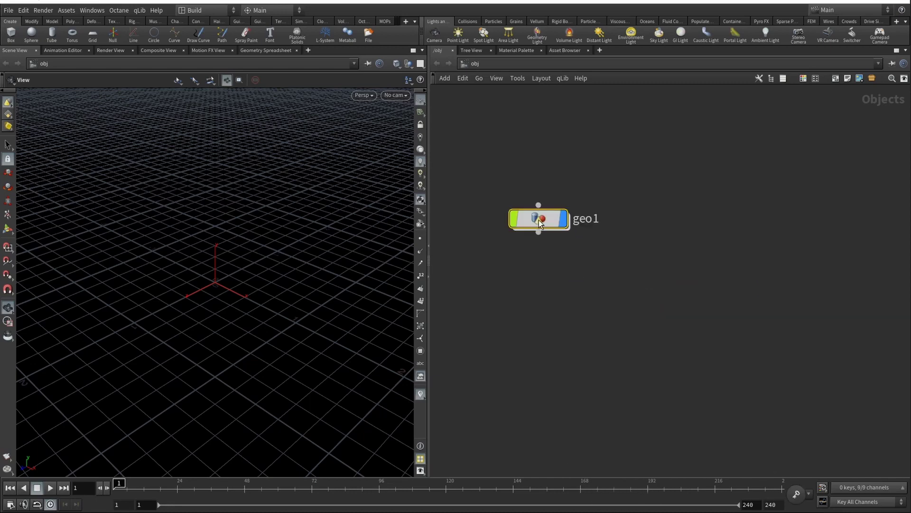
{"action": "double_click", "coordinate": [588, 217]}
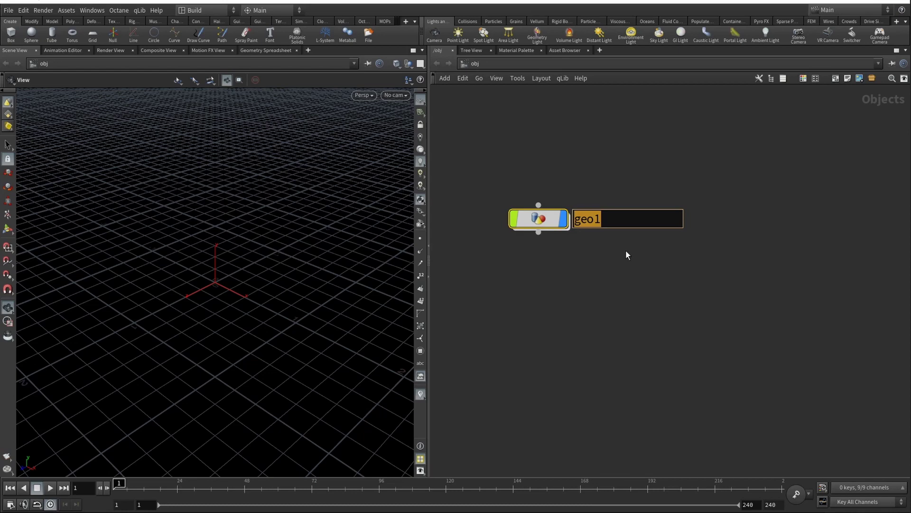
{"action": "type", "text": "Heater"}
{"action": "key", "text": "Return"}
- Add a second geometry object below Heater and name it Object
{"action": "key", "text": "Tab"}
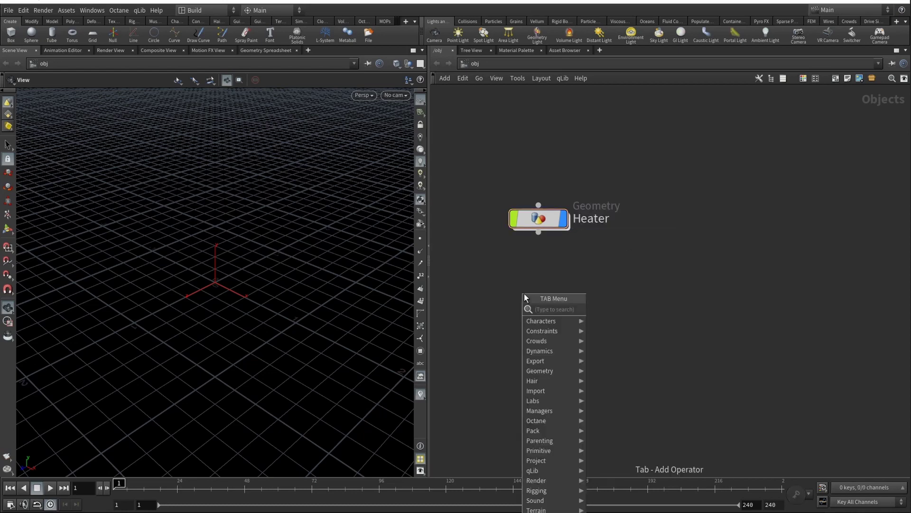
{"action": "type", "text": "geo"}
{"action": "key", "text": "Return"}
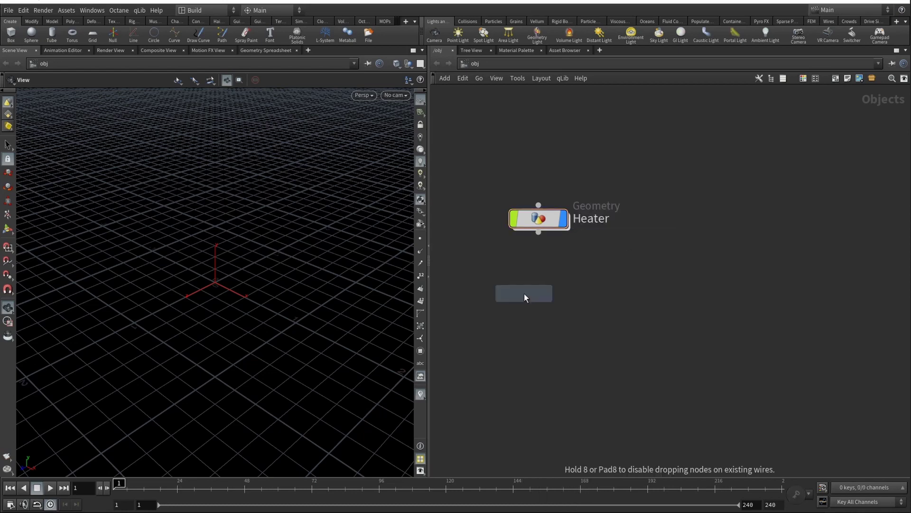
{"action": "left_click", "coordinate": [545, 280]}
{"action": "double_click", "coordinate": [590, 281]}
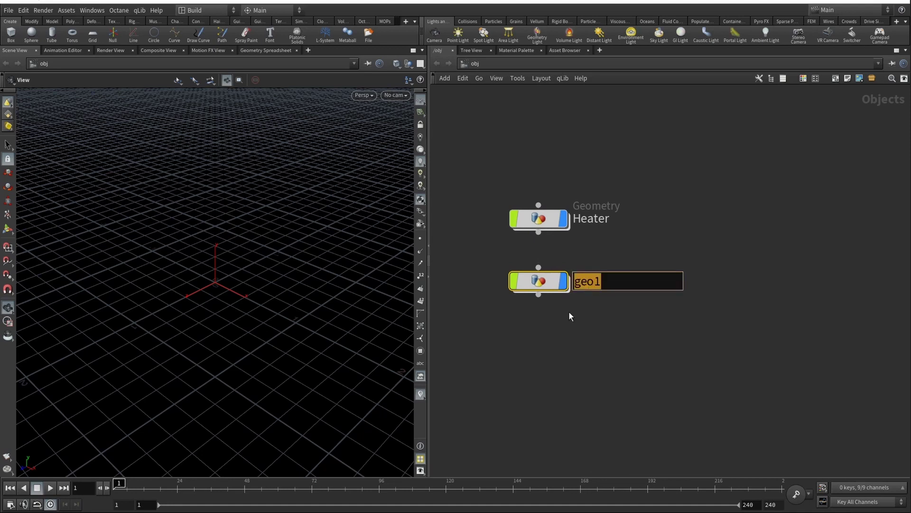
{"action": "type", "text": "Mesh"}
{"action": "key", "text": "Return"}
{"action": "double_click", "coordinate": [591, 285]}
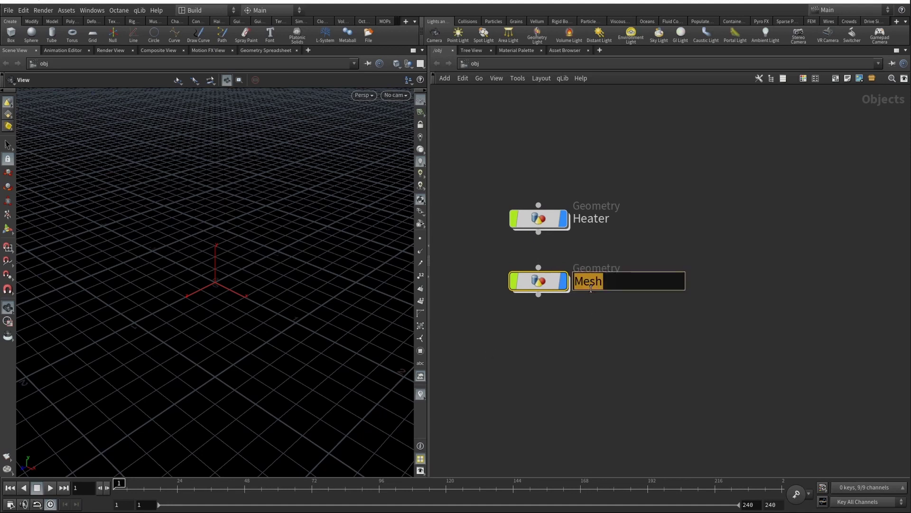
{"action": "type", "text": "On"}
{"action": "key", "text": "BackSpace"}
{"action": "type", "text": "bject"}
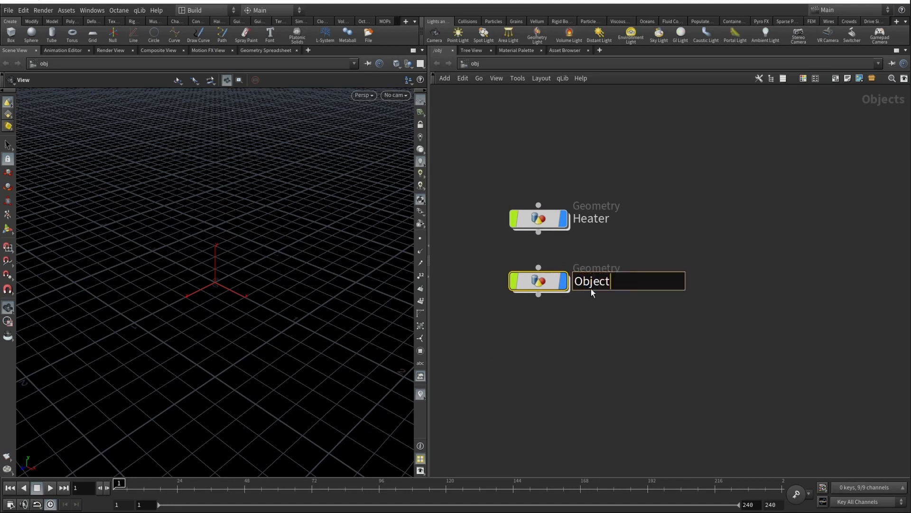
{"action": "key", "text": "Return"}
- Create a sphere inside the Object geometry's network
{"action": "double_click", "coordinate": [542, 284]}
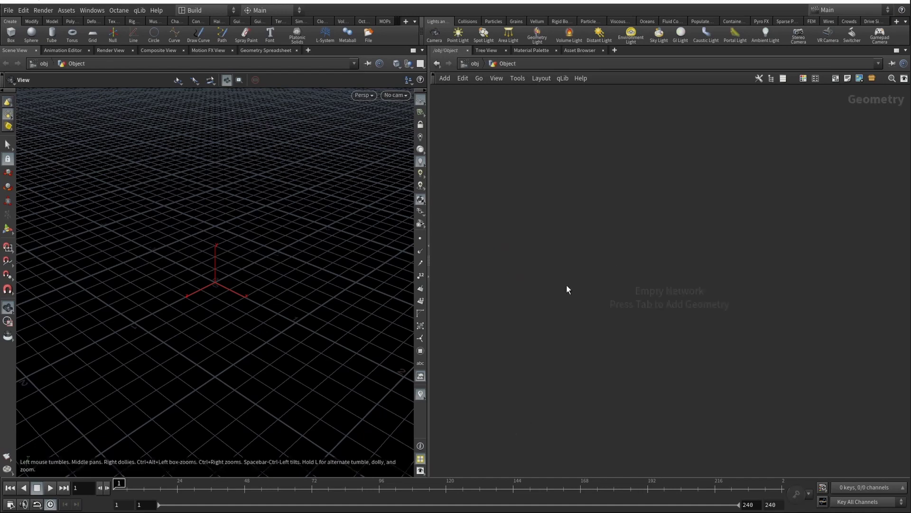
{"action": "key", "text": "Tab"}
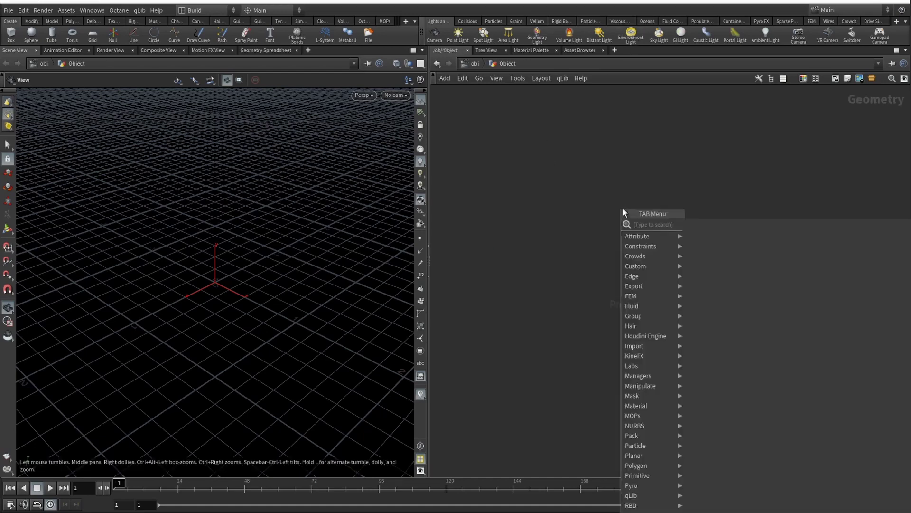
{"action": "type", "text": "sphere"}
{"action": "key", "text": "Return"}
{"action": "left_click", "coordinate": [625, 214]}
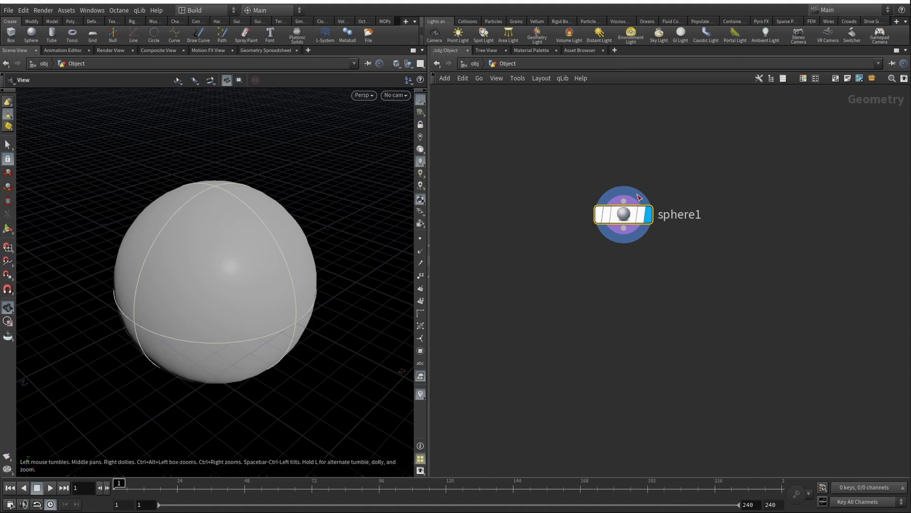
- Show the sphere's parameters, set its primitive type to Polygon and its frequency to 7
{"action": "middle_click_drag", "start_coordinate": [735, 302], "coordinate": [658, 288]}
{"action": "key", "text": "p"}
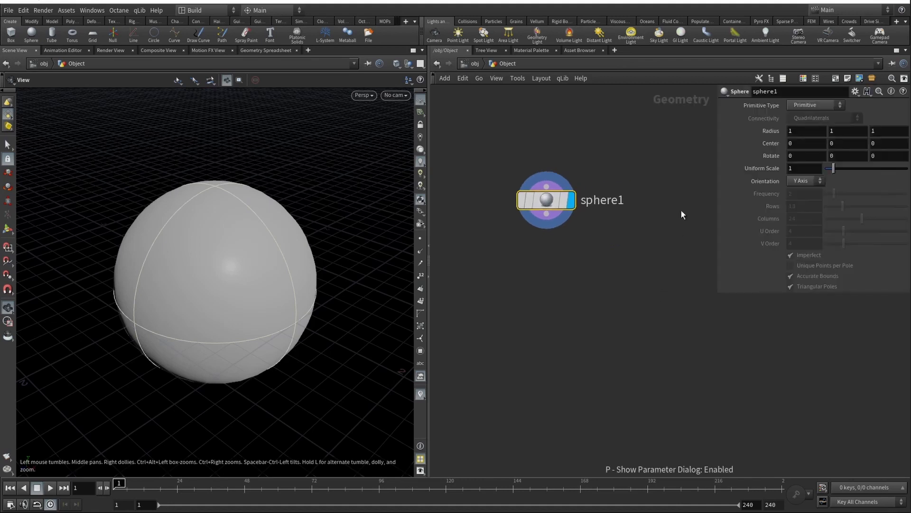
{"action": "left_click", "coordinate": [809, 105]}
{"action": "left_click", "coordinate": [807, 136]}
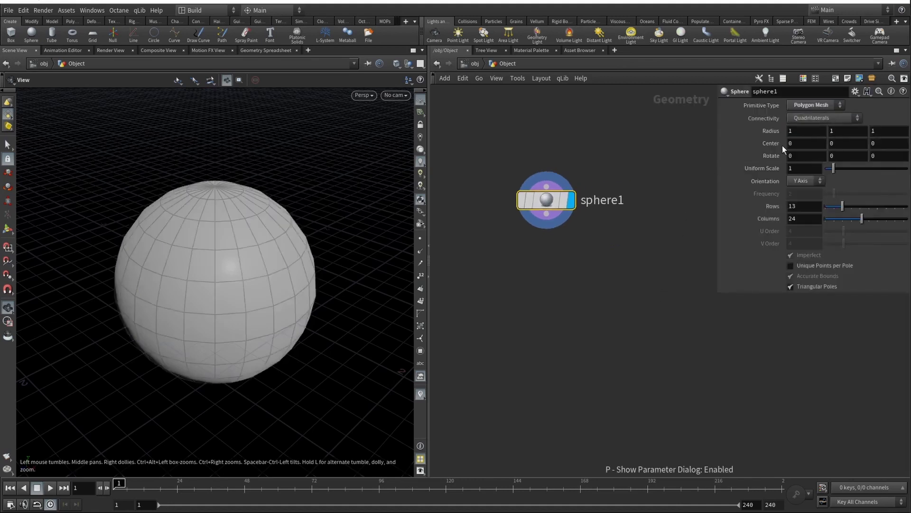
{"action": "left_click", "coordinate": [827, 104]}
{"action": "left_click", "coordinate": [820, 124]}
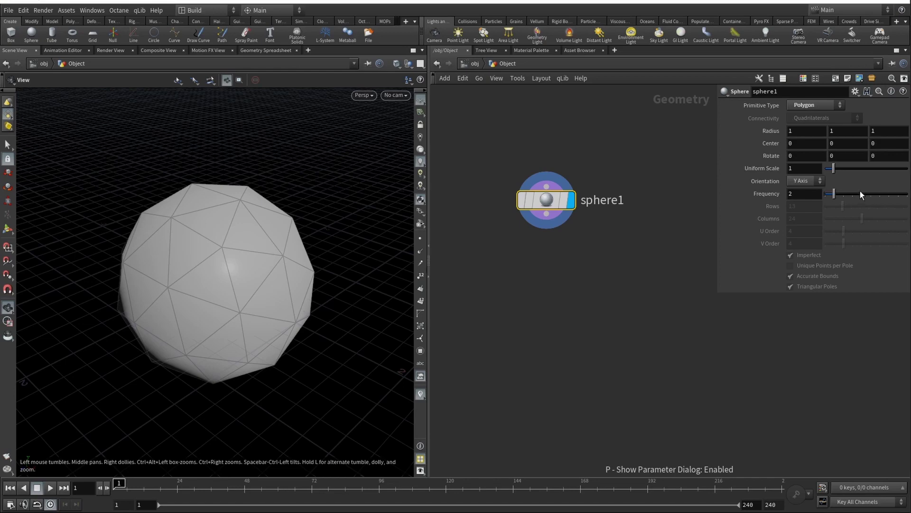
{"action": "left_click_drag", "start_coordinate": [860, 192], "coordinate": [879, 194]}
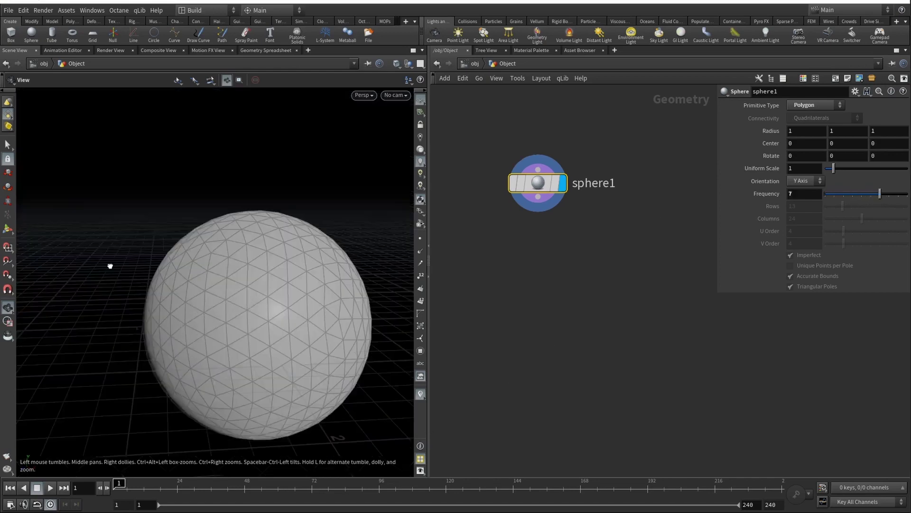
- Set the polygon sphere's uniform scale to 1.88
{"action": "right_click_drag", "start_coordinate": [110, 265], "coordinate": [289, 296]}
{"action": "left_click_drag", "start_coordinate": [290, 296], "coordinate": [263, 325]}
{"action": "right_click_drag", "start_coordinate": [262, 326], "coordinate": [229, 291]}
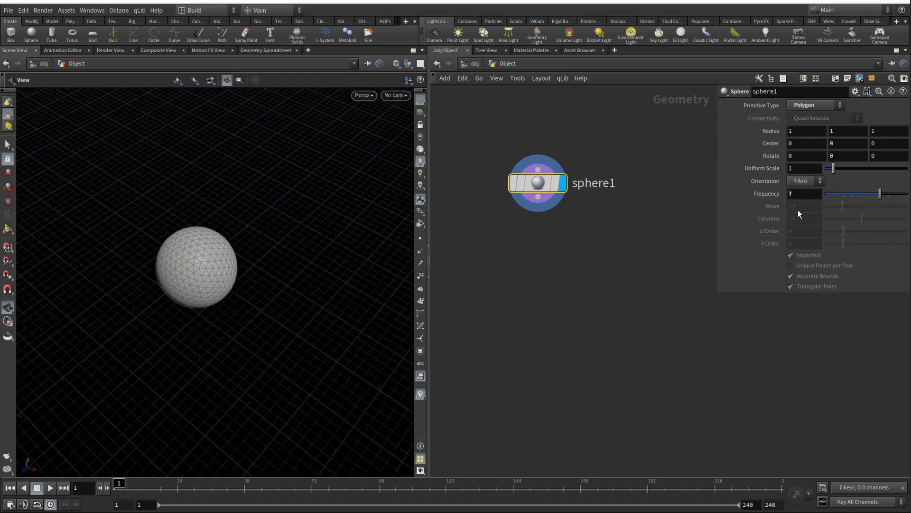
{"action": "left_click_drag", "start_coordinate": [836, 171], "coordinate": [842, 170]}
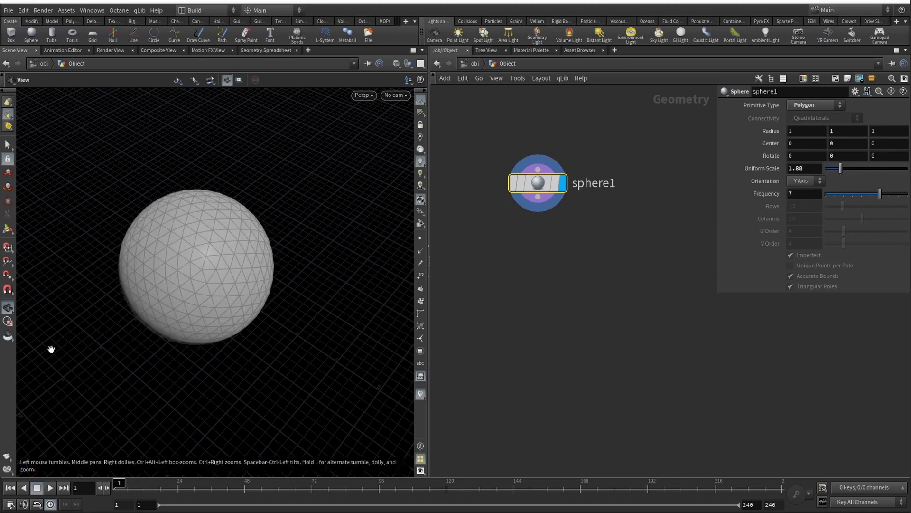
- Return to the object level and create a sphere inside the Heater geometry's network
{"action": "left_click_drag", "start_coordinate": [192, 293], "coordinate": [216, 288]}
{"action": "right_click_drag", "start_coordinate": [216, 289], "coordinate": [175, 327]}
{"action": "middle_click_drag", "start_coordinate": [175, 327], "coordinate": [271, 295]}
{"action": "left_click_drag", "start_coordinate": [271, 295], "coordinate": [289, 291]}
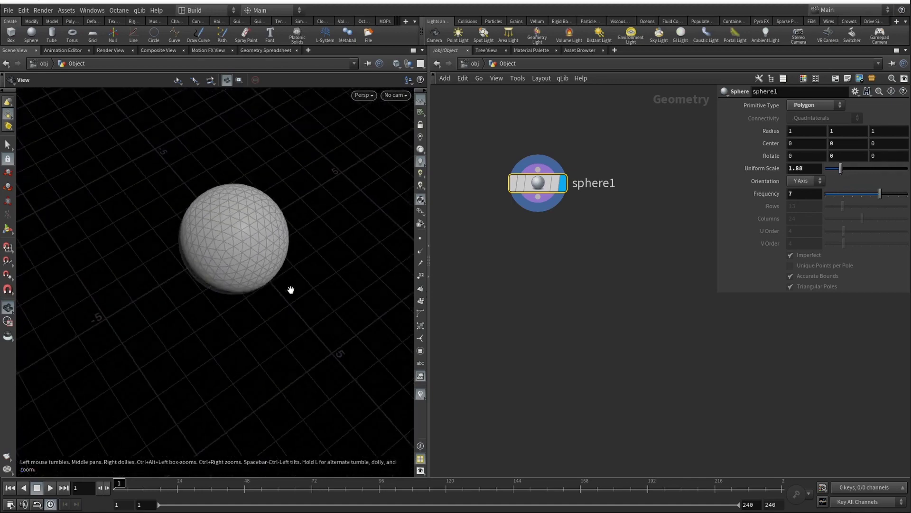
{"action": "right_click_drag", "start_coordinate": [289, 291], "coordinate": [379, 271]}
{"action": "key", "text": "u"}
{"action": "double_click", "coordinate": [534, 214]}
{"action": "key", "text": "Tab"}
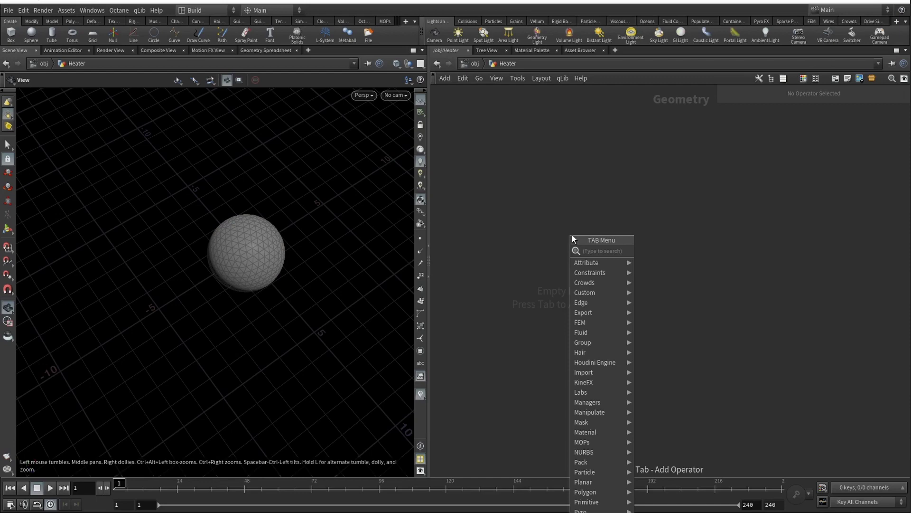
{"action": "type", "text": "sphere"}
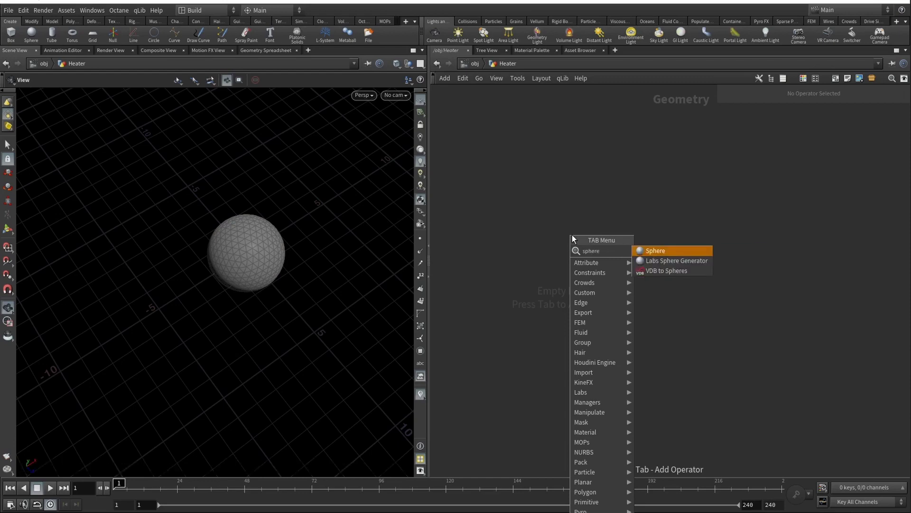
{"action": "key", "text": "Return"}
{"action": "left_click", "coordinate": [571, 235]}
- Set the heater sphere's X center to -2.8 to place it beside the larger sphere
{"action": "left_click", "coordinate": [807, 143]}
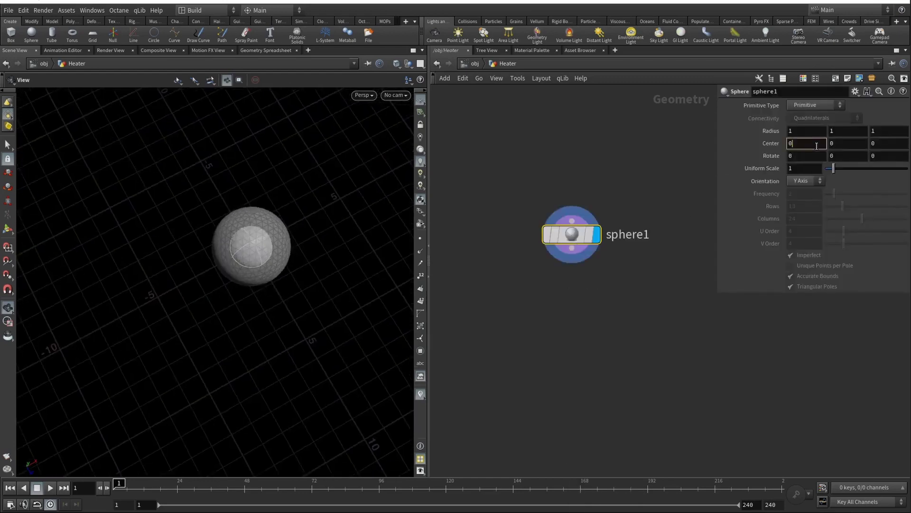
{"action": "type", "text": "-0.7"}
{"action": "key", "text": "Return"}
{"action": "scroll", "coordinate": [817, 146], "scroll_direction": "down", "scroll_amount": 20}
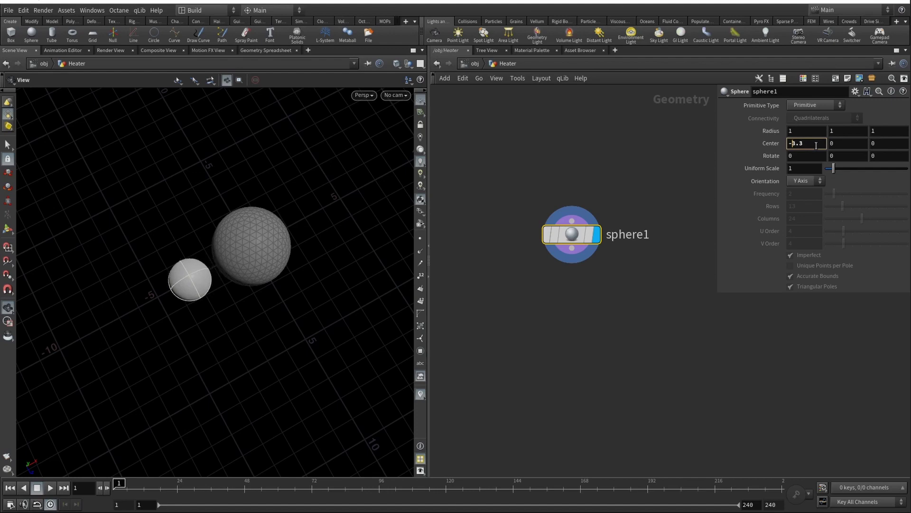
{"action": "scroll", "coordinate": [816, 147], "scroll_direction": "up", "scroll_amount": 3}
{"action": "scroll", "coordinate": [817, 145], "scroll_direction": "up", "scroll_amount": 2}
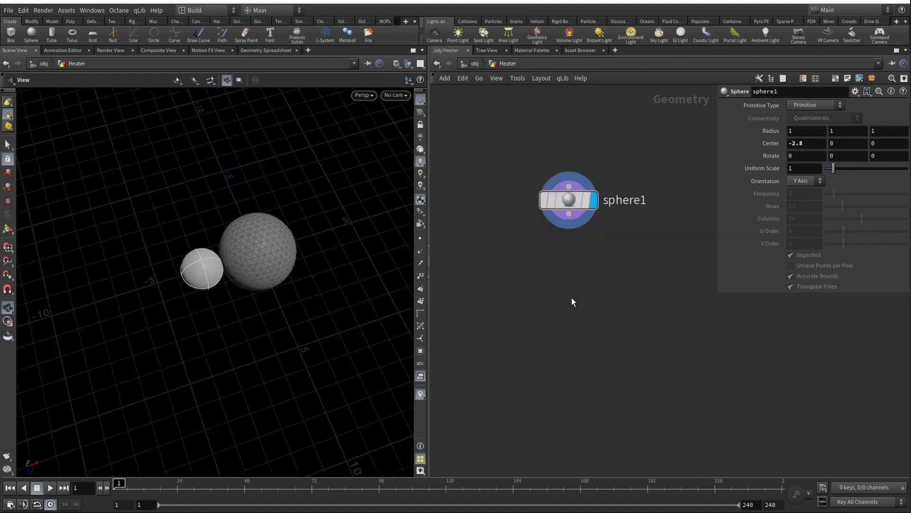
- Add a null below the heater sphere, wired to its output, and name it OUT_Heater
{"action": "key", "text": "Tab"}
{"action": "type", "text": "null"}
{"action": "key", "text": "Return"}
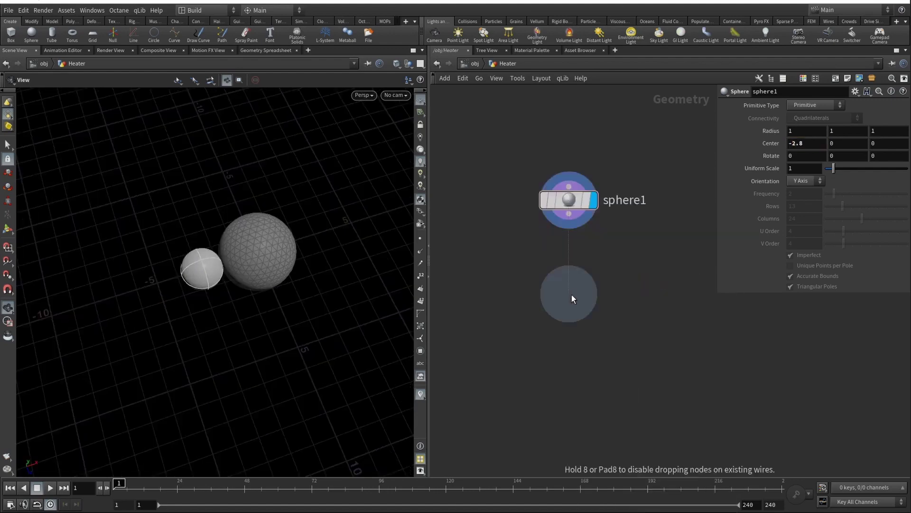
{"action": "left_click", "coordinate": [571, 294]}
{"action": "left_click_drag", "start_coordinate": [574, 225], "coordinate": [605, 297]}
{"action": "double_click", "coordinate": [604, 295]}
{"action": "type", "text": "H"}
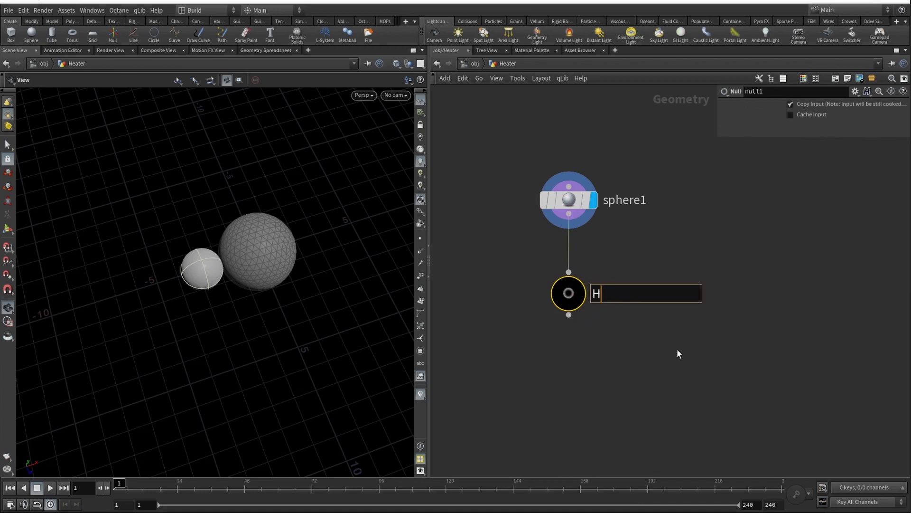
{"action": "key", "text": "BackSpace"}
{"action": "type", "text": "OUT_Heater"}
{"action": "key", "text": "Return"}
- Inside the Object geometry, add a null wired to the sphere's output and name it OUT_Object
{"action": "key", "text": "u"}
{"action": "left_click", "coordinate": [540, 282]}
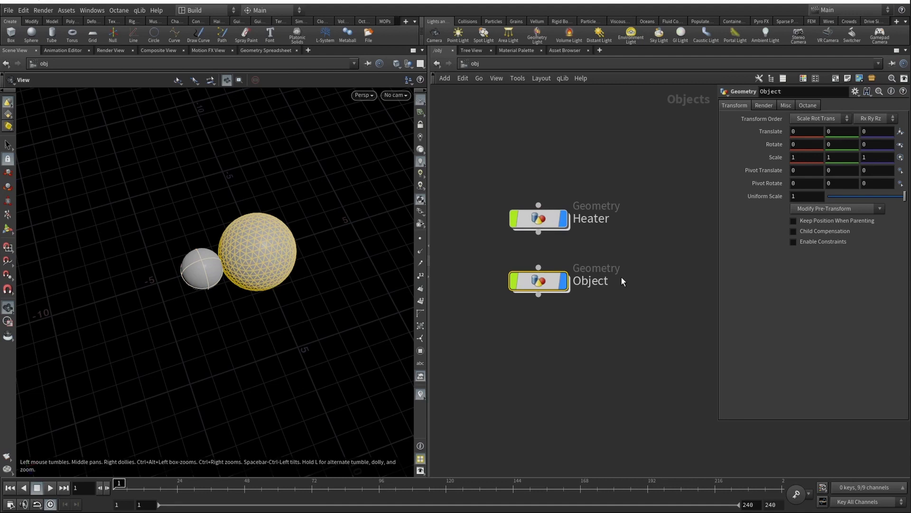
{"action": "left_click", "coordinate": [610, 281]}
{"action": "double_click", "coordinate": [541, 281]}
{"action": "key", "text": "Tab"}
{"action": "type", "text": "null"}
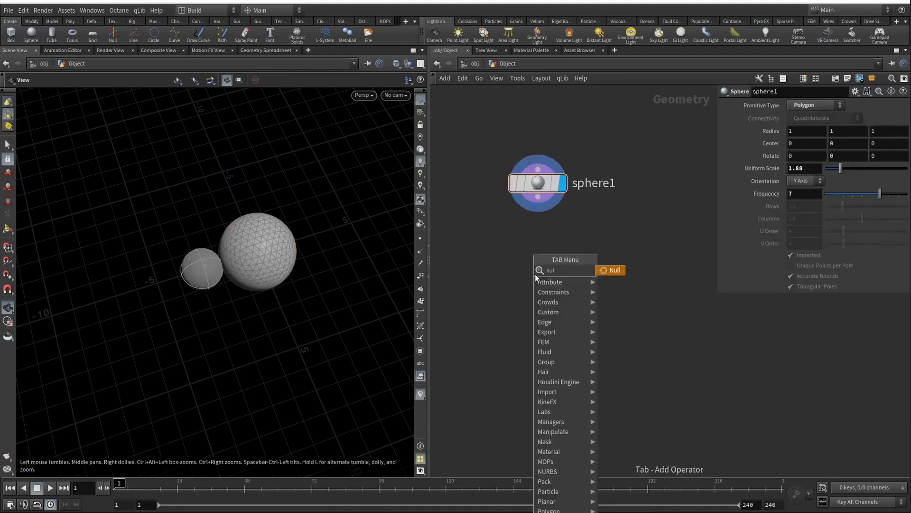
{"action": "key", "text": "Return"}
{"action": "left_click", "coordinate": [535, 274]}
{"action": "type", "text": "OUTP"}
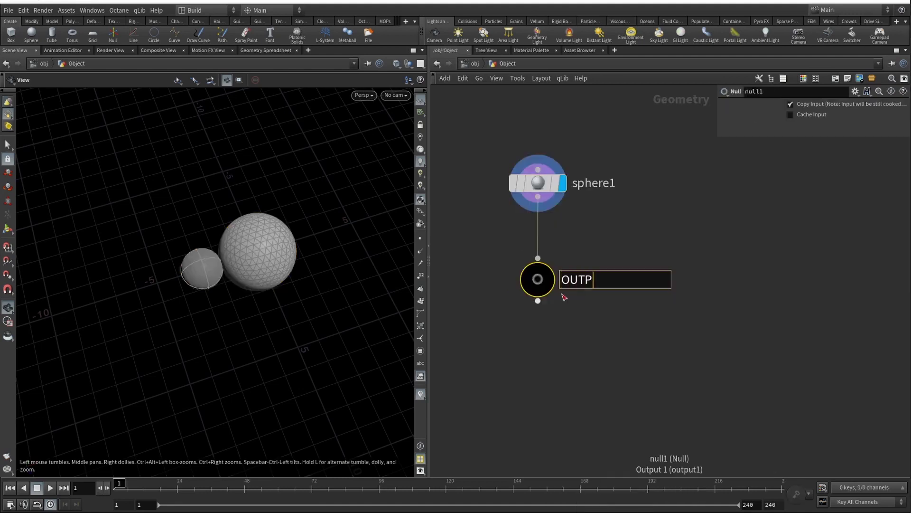
{"action": "type", "text": "_Obvbject"}
{"action": "key", "text": "BackSpace"}
{"action": "key", "text": "BackSpace"}
{"action": "key", "text": "BackSpace"}
{"action": "key", "text": "BackSpace"}
{"action": "type", "text": "ject"}
{"action": "key", "text": "Return"}
- Apply the Melt Object tool from the viscous fluid tools to the Object geometry
{"action": "key", "text": "u"}
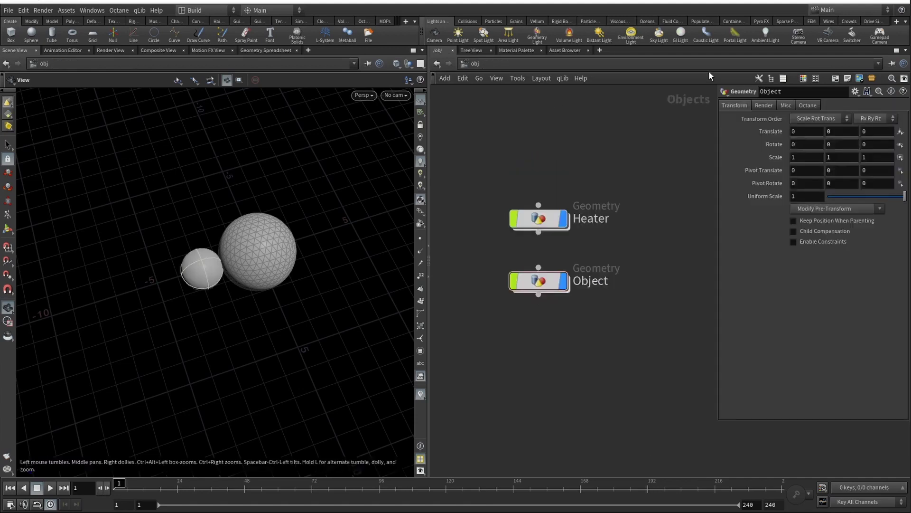
{"action": "left_click", "coordinate": [618, 22]}
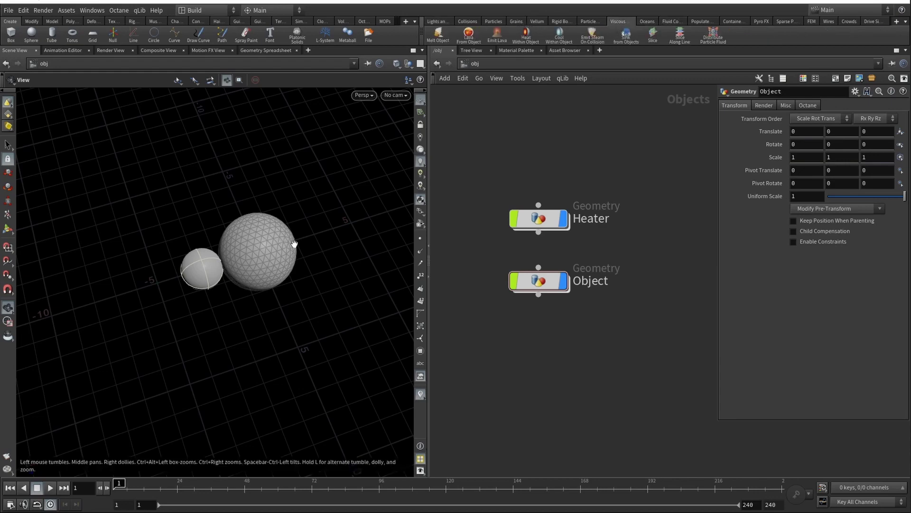
{"action": "left_click_drag", "start_coordinate": [294, 243], "coordinate": [232, 233]}
{"action": "left_click", "coordinate": [554, 281]}
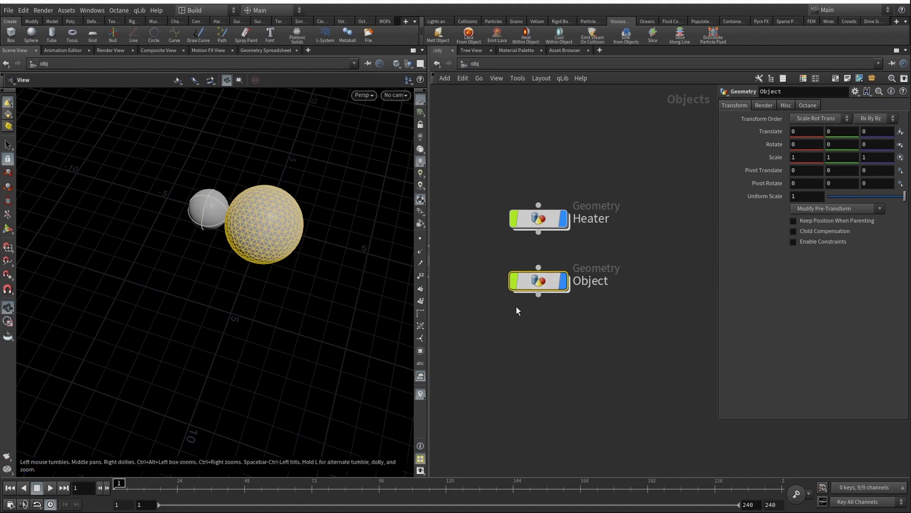
{"action": "left_click", "coordinate": [441, 38]}
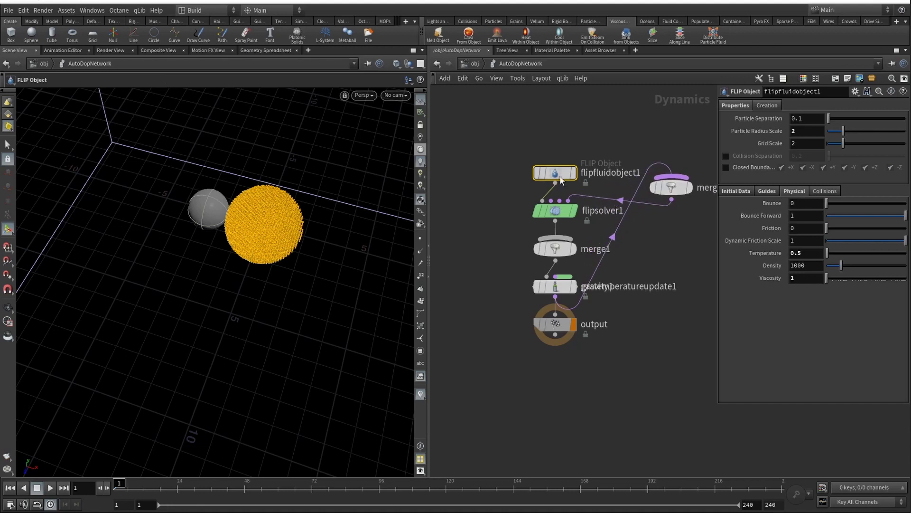
- Spread out the overlapping AutoDopNetwork nodes, separating the FLIP object, solver and merge chain from gravity and placing the gas temperature update above its merge
{"action": "left_click_drag", "start_coordinate": [503, 147], "coordinate": [579, 247]}
{"action": "left_click_drag", "start_coordinate": [494, 132], "coordinate": [574, 256]}
{"action": "left_click_drag", "start_coordinate": [560, 249], "coordinate": [489, 226]}
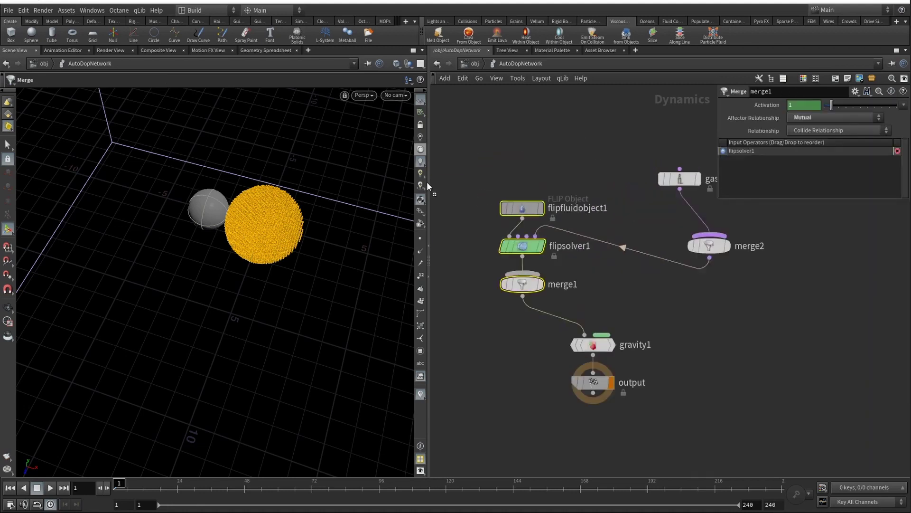
{"action": "left_click", "coordinate": [489, 204]}
{"action": "left_click_drag", "start_coordinate": [426, 181], "coordinate": [472, 187]}
{"action": "left_click_drag", "start_coordinate": [716, 245], "coordinate": [693, 214]}
{"action": "middle_click_drag", "start_coordinate": [693, 215], "coordinate": [654, 233]}
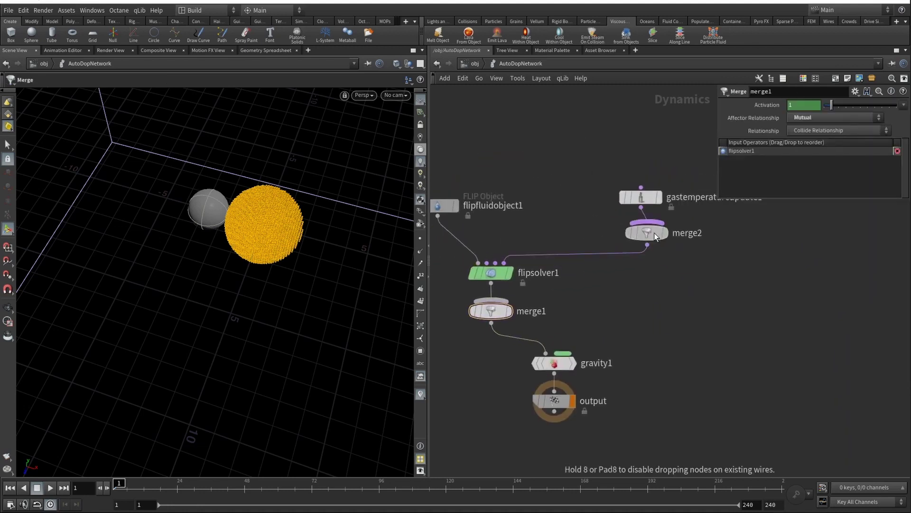
{"action": "left_click_drag", "start_coordinate": [654, 232], "coordinate": [648, 236]}
{"action": "middle_click_drag", "start_coordinate": [597, 340], "coordinate": [619, 289]}
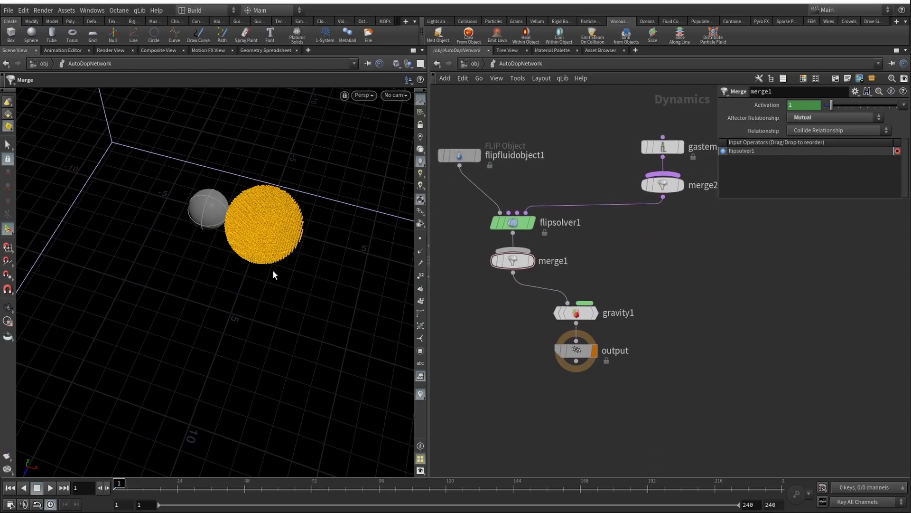
- Play the simulation to preview the fluid sphere's motion, and return to the first frame
{"action": "left_click_drag", "start_coordinate": [273, 271], "coordinate": [238, 319], "text": "alt"}
{"action": "left_click", "coordinate": [50, 489]}
{"action": "left_click", "coordinate": [13, 489]}
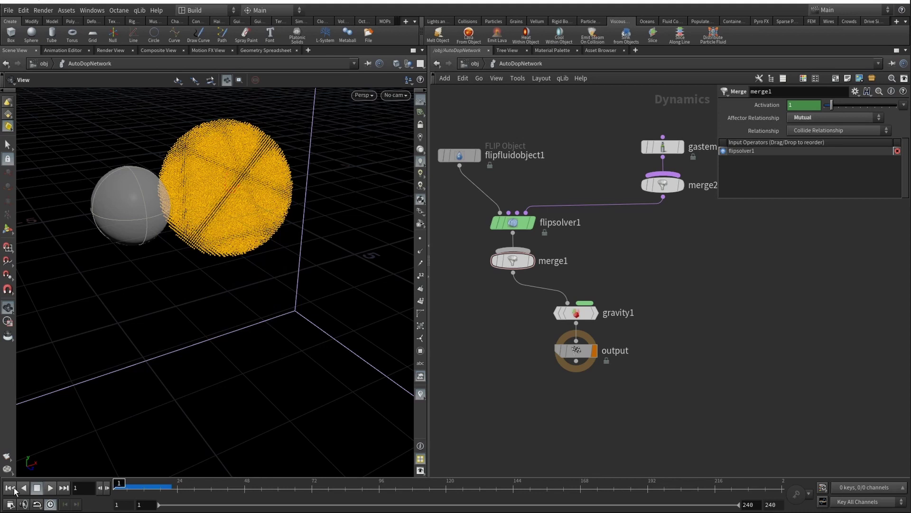
- Line up the gravity node beneath the FLIP merge, bypass it and play the simulation without gravity
{"action": "left_click_drag", "start_coordinate": [573, 314], "coordinate": [547, 296]}
{"action": "left_click_drag", "start_coordinate": [547, 297], "coordinate": [518, 300]}
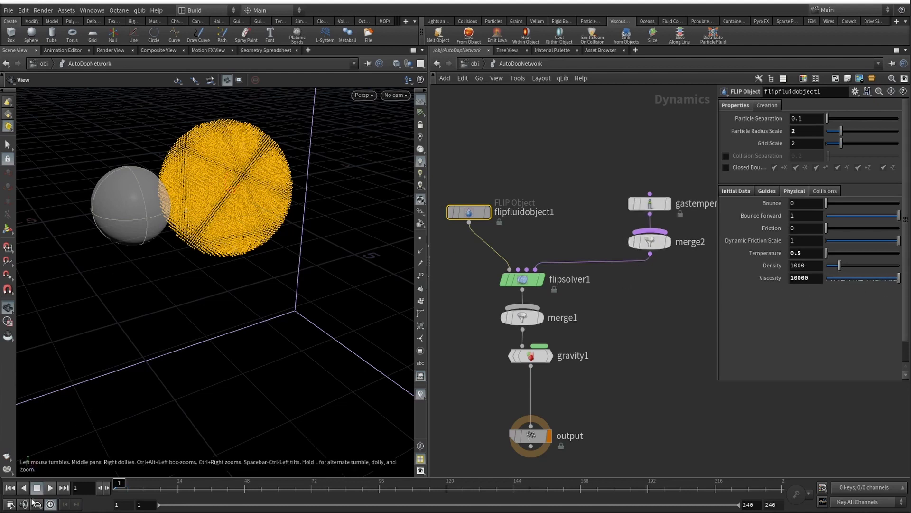
{"action": "left_click", "coordinate": [528, 356]}
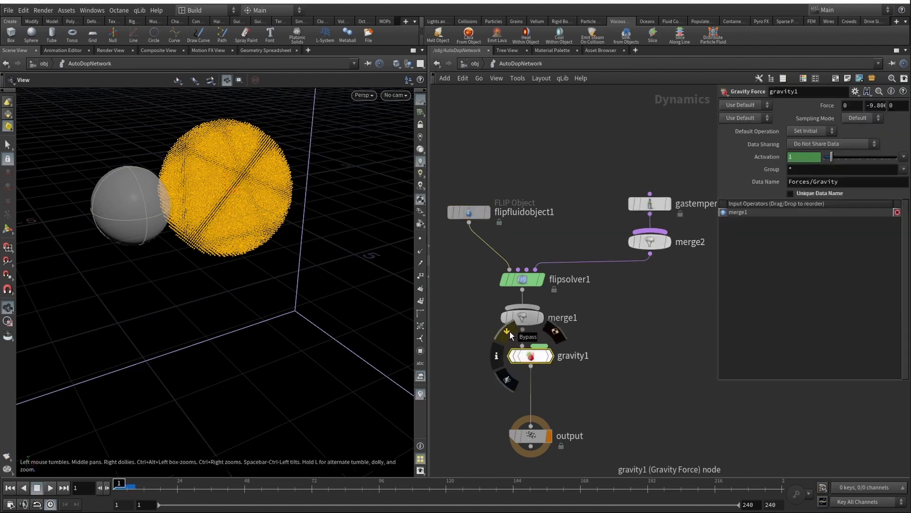
{"action": "left_click", "coordinate": [510, 331]}
{"action": "left_click", "coordinate": [50, 488]}
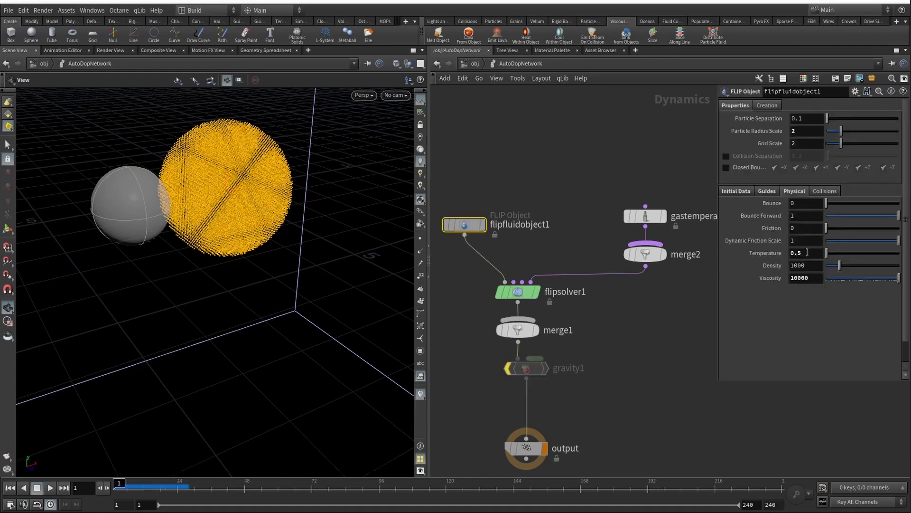
- Set the FLIP object's physical temperature to 0
{"action": "left_click", "coordinate": [807, 252]}
{"action": "key", "text": "Return"}
{"action": "left_click_drag", "start_coordinate": [234, 209], "coordinate": [225, 259]}
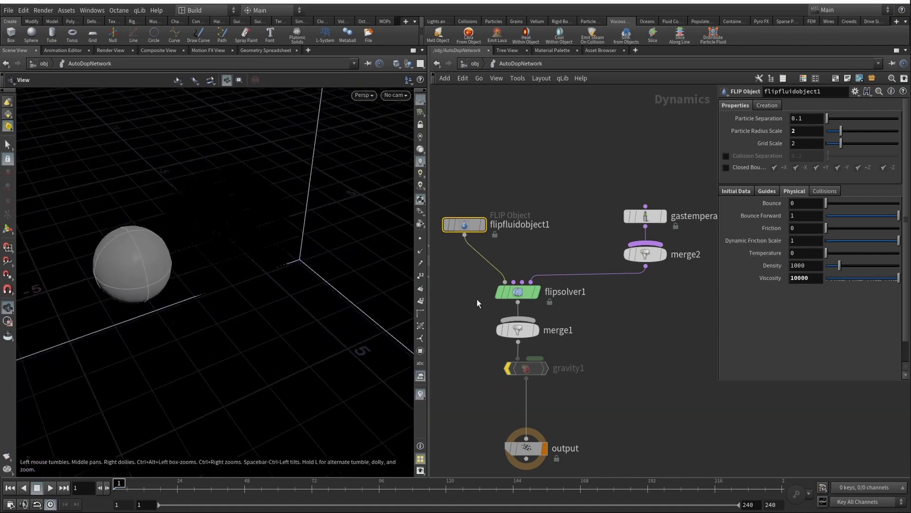
{"action": "left_click_drag", "start_coordinate": [116, 280], "coordinate": [147, 272]}
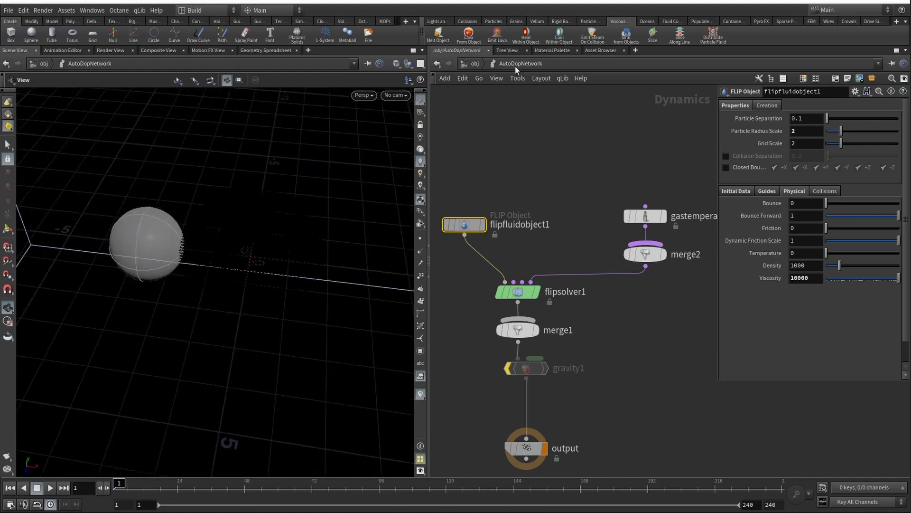
- Return to the object level and apply Heat Within Object, using the Heater geometry to heat the FLIP fluid object
{"action": "left_click", "coordinate": [475, 63]}
{"action": "middle_click_drag", "start_coordinate": [609, 218], "coordinate": [677, 267]}
{"action": "left_click_drag", "start_coordinate": [623, 352], "coordinate": [627, 178]}
{"action": "left_click", "coordinate": [509, 203]}
{"action": "middle_click_drag", "start_coordinate": [508, 202], "coordinate": [559, 259]}
{"action": "left_click", "coordinate": [528, 241]}
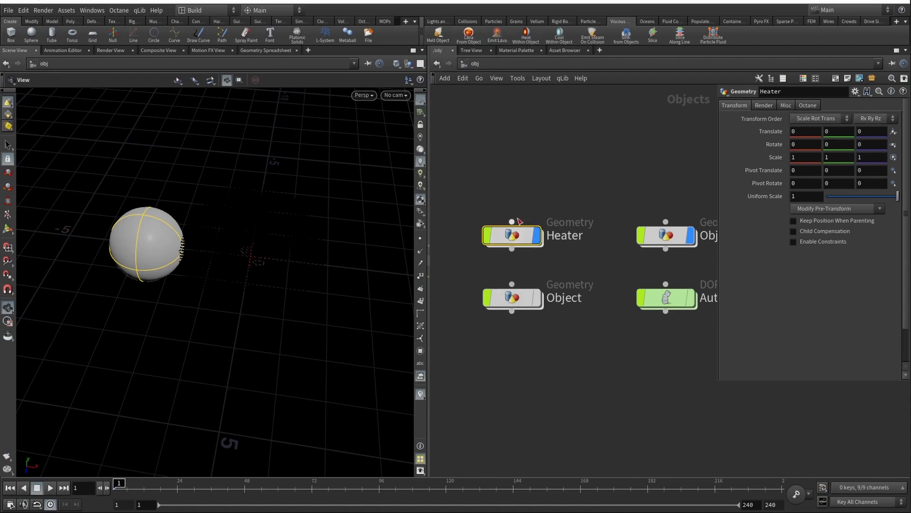
{"action": "mouse_move", "coordinate": [522, 239]}
{"action": "left_click", "coordinate": [527, 34]}
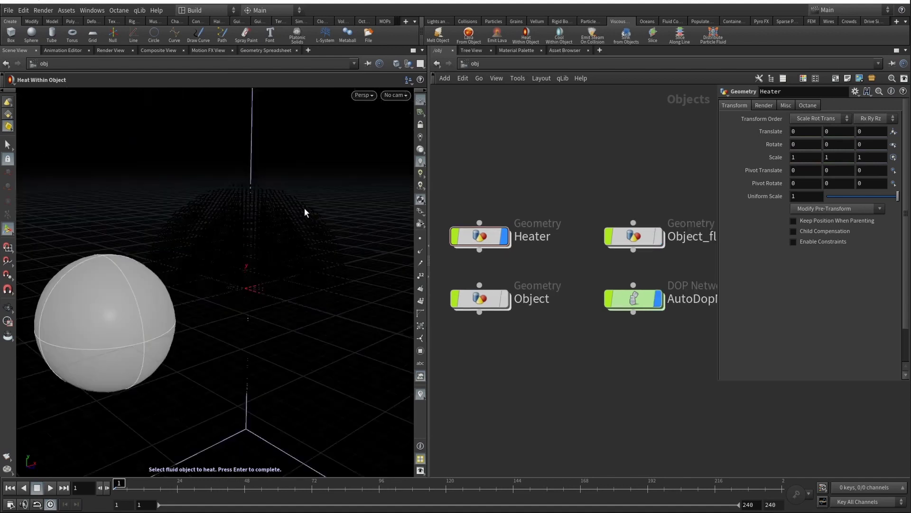
{"action": "left_click", "coordinate": [304, 210]}
{"action": "key", "text": "Return"}
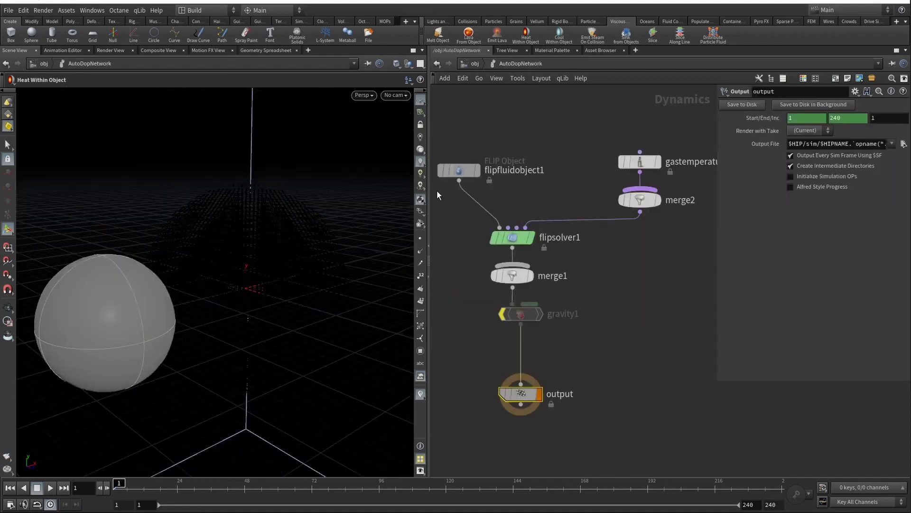
{"action": "left_click", "coordinate": [465, 175]}
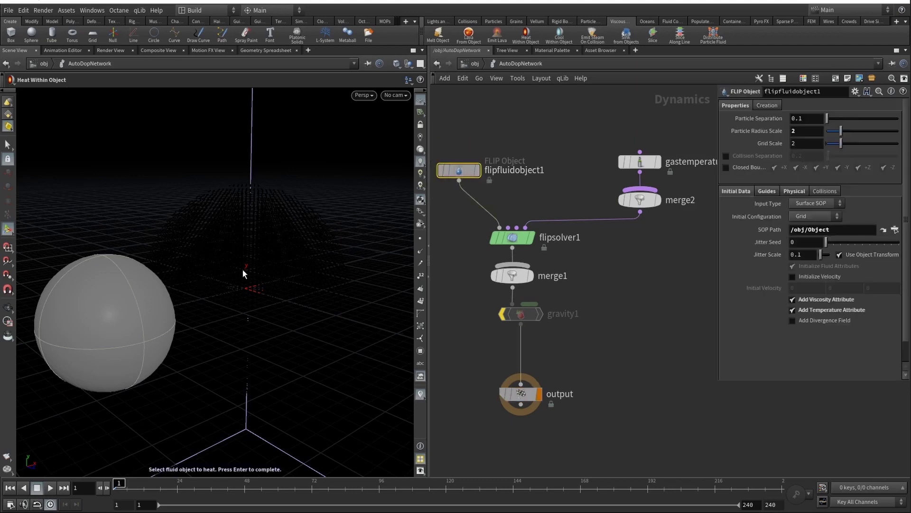
{"action": "key", "text": "Return"}
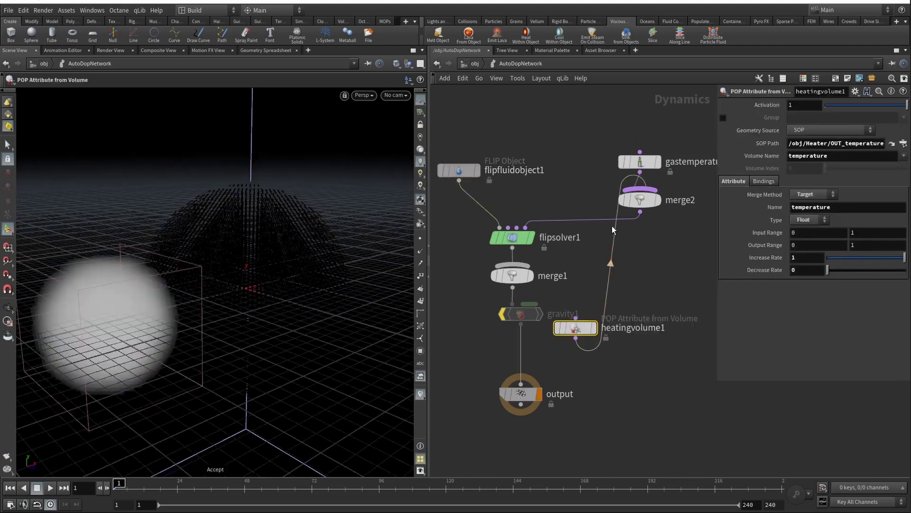
- Place the heating volume node beside the gas temperature update above their merge, and play the simulation to check the heating
{"action": "left_click_drag", "start_coordinate": [546, 201], "coordinate": [481, 179]}
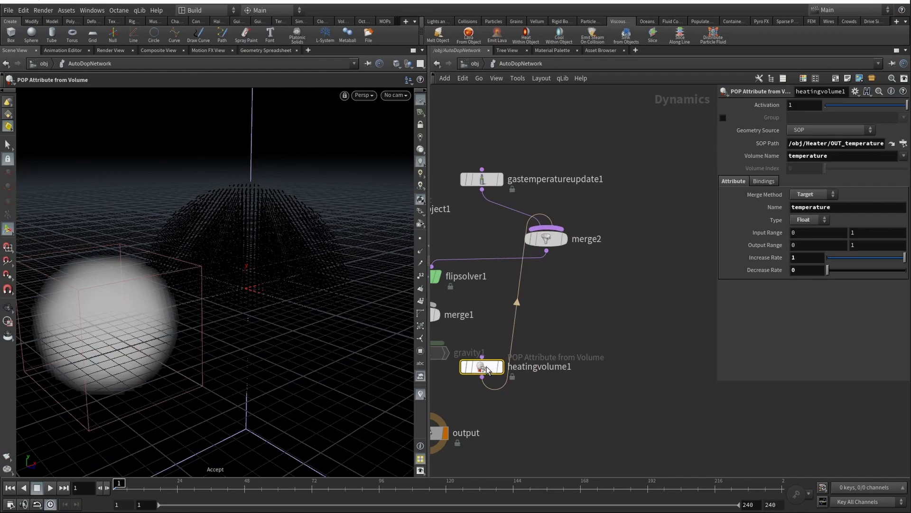
{"action": "left_click_drag", "start_coordinate": [482, 366], "coordinate": [631, 179]}
{"action": "left_click_drag", "start_coordinate": [264, 254], "coordinate": [276, 290], "text": "alt"}
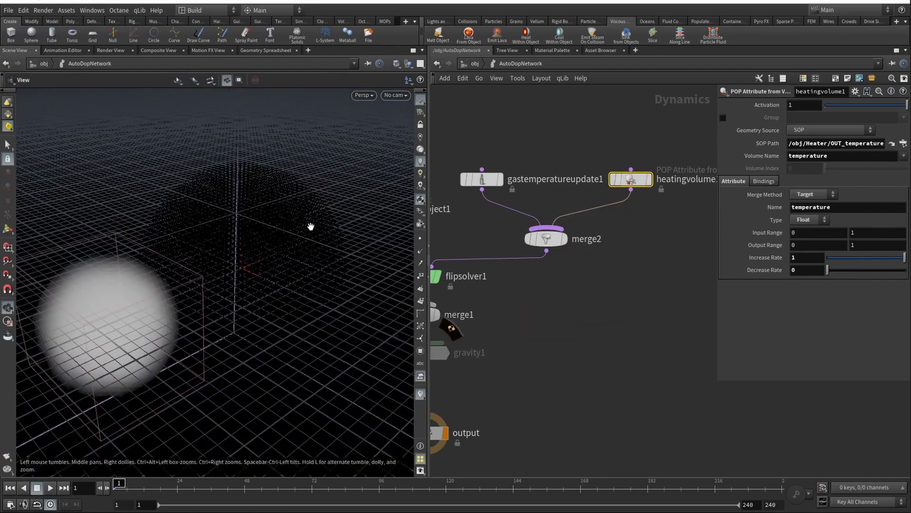
{"action": "left_click_drag", "start_coordinate": [312, 226], "coordinate": [280, 237]}
{"action": "left_click", "coordinate": [50, 488]}
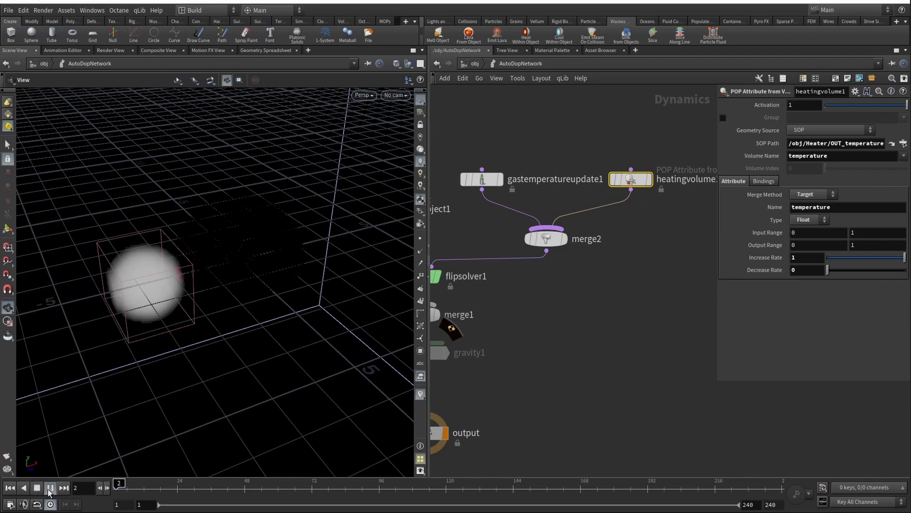
{"action": "left_click_drag", "start_coordinate": [204, 223], "coordinate": [215, 247]}
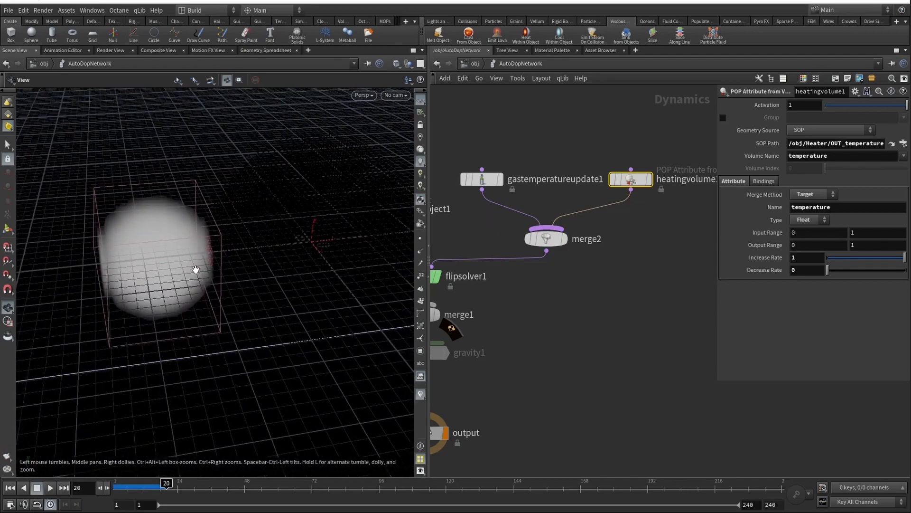
{"action": "left_click", "coordinate": [8, 491]}
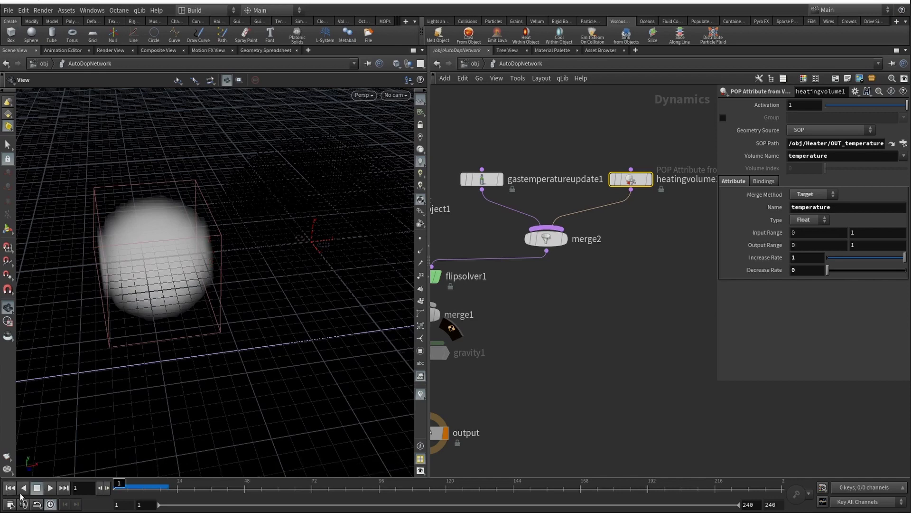
- Enable temperature diffusion on the gas temperature update with radius 3.88 and heat bias 0.237, and set the outer cooling rate to 0
{"action": "left_click_drag", "start_coordinate": [157, 361], "coordinate": [204, 332]}
{"action": "scroll", "coordinate": [577, 341], "scroll_direction": "down", "scroll_amount": 1}
{"action": "middle_click_drag", "start_coordinate": [576, 342], "coordinate": [661, 359]}
{"action": "left_click", "coordinate": [523, 301]}
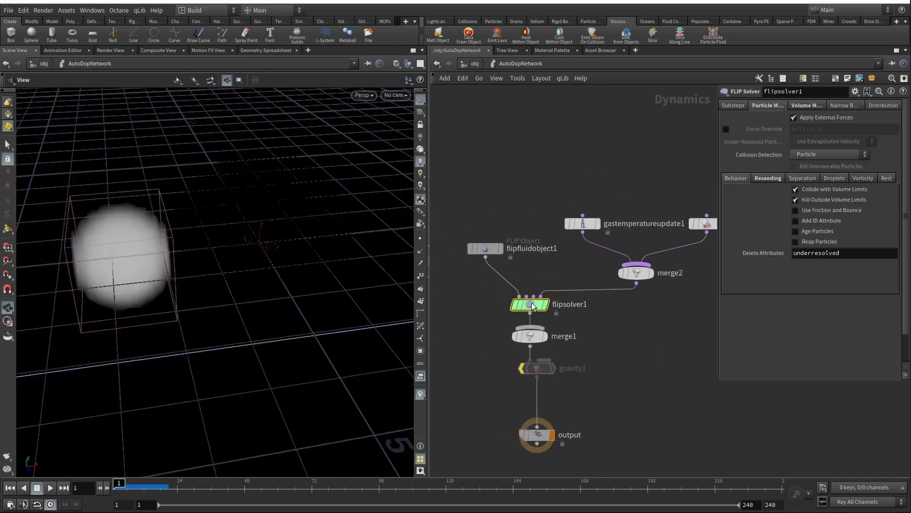
{"action": "left_click", "coordinate": [639, 219]}
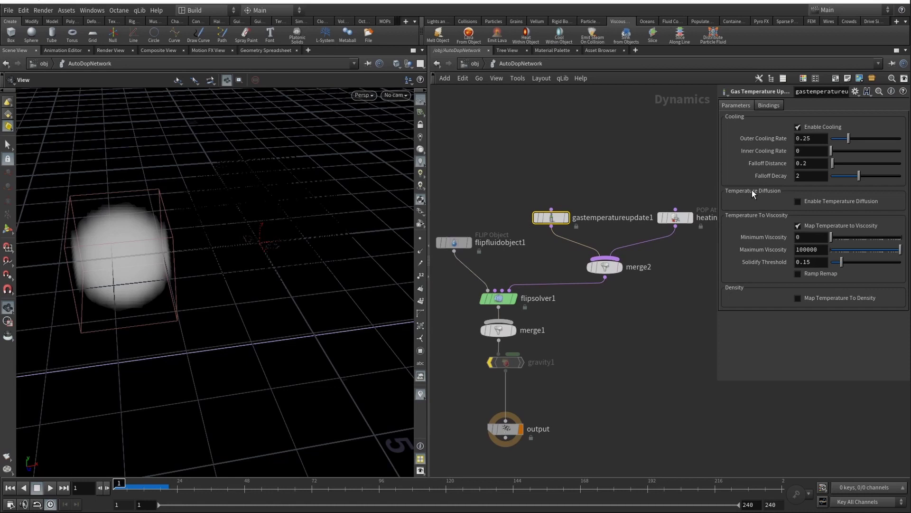
{"action": "left_click", "coordinate": [799, 202]}
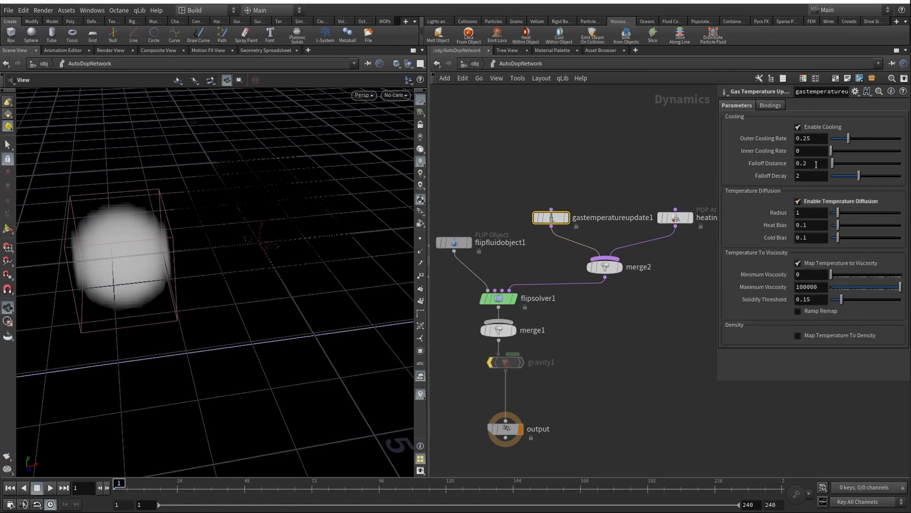
{"action": "mouse_move", "coordinate": [838, 214]}
{"action": "left_mouse_down"}
{"action": "mouse_move", "coordinate": [855, 217]}
{"action": "mouse_move", "coordinate": [847, 226]}
{"action": "left_mouse_up"}
{"action": "left_click_drag", "start_coordinate": [849, 142], "coordinate": [830, 142]}
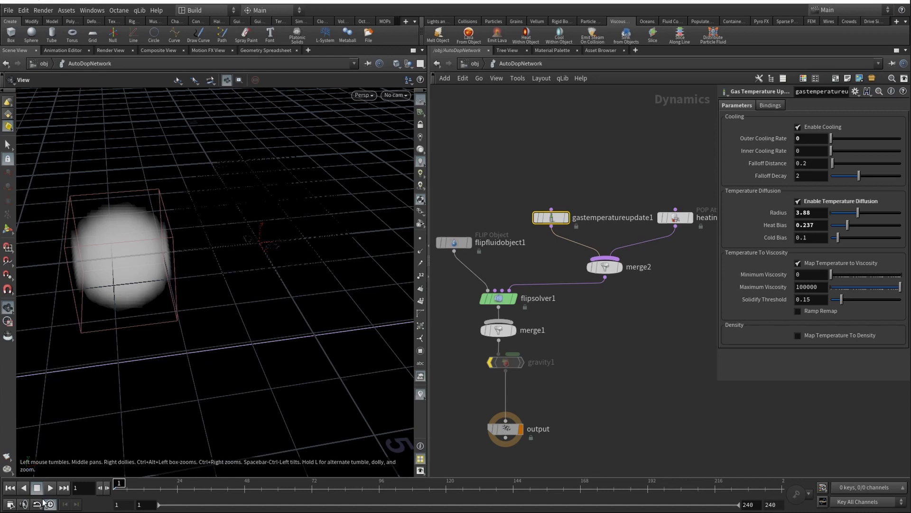
{"action": "left_click", "coordinate": [50, 488]}
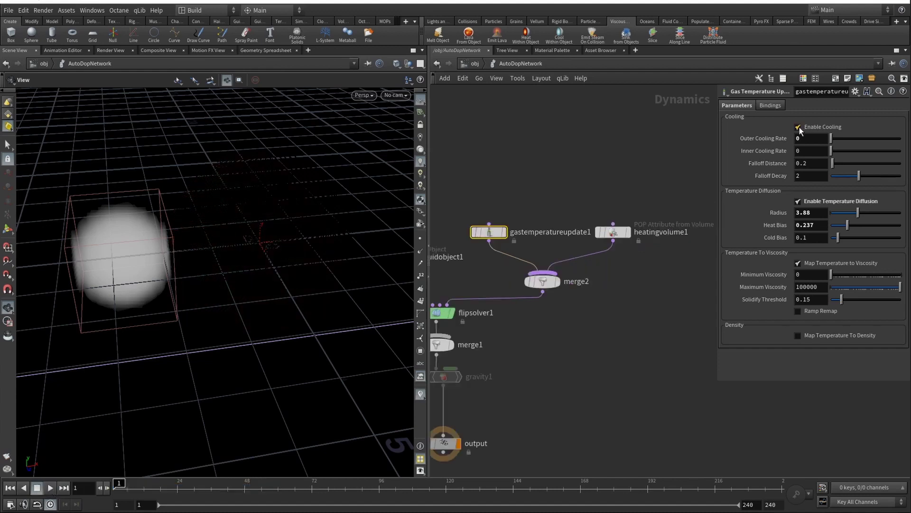
- Disable cooling, set the diffusion radius to 7.05 and heat bias to 0.698, and play the simulation to check the heat spread
{"action": "left_click", "coordinate": [798, 127]}
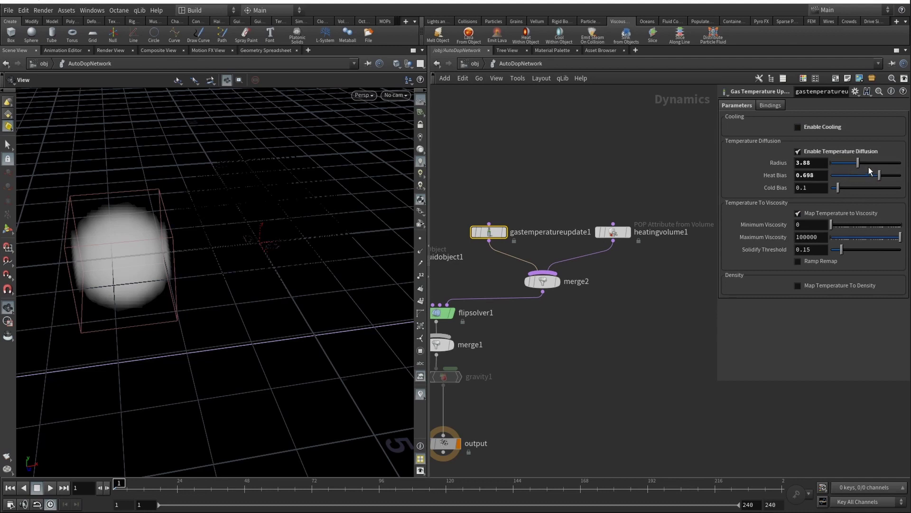
{"action": "left_click", "coordinate": [52, 489]}
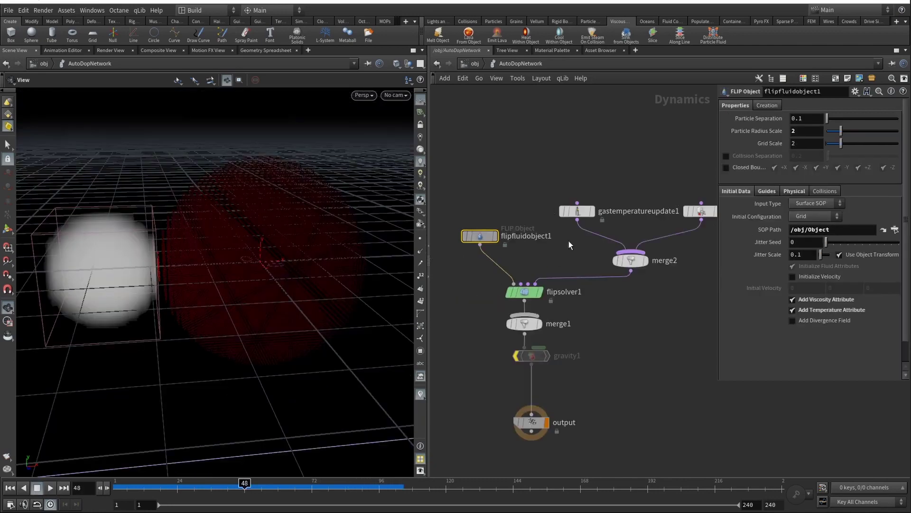
{"action": "left_click", "coordinate": [575, 211]}
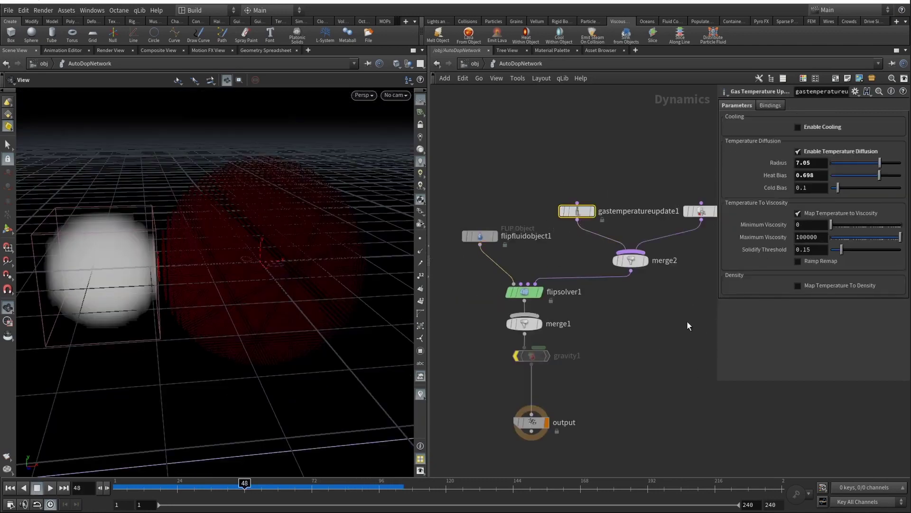
{"action": "middle_click_drag", "start_coordinate": [688, 321], "coordinate": [616, 319]}
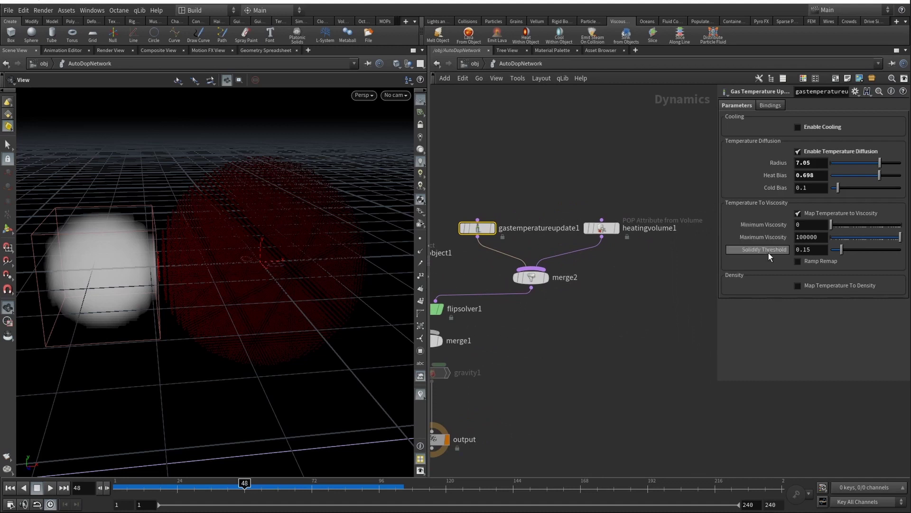
{"action": "mouse_move", "coordinate": [774, 256]}
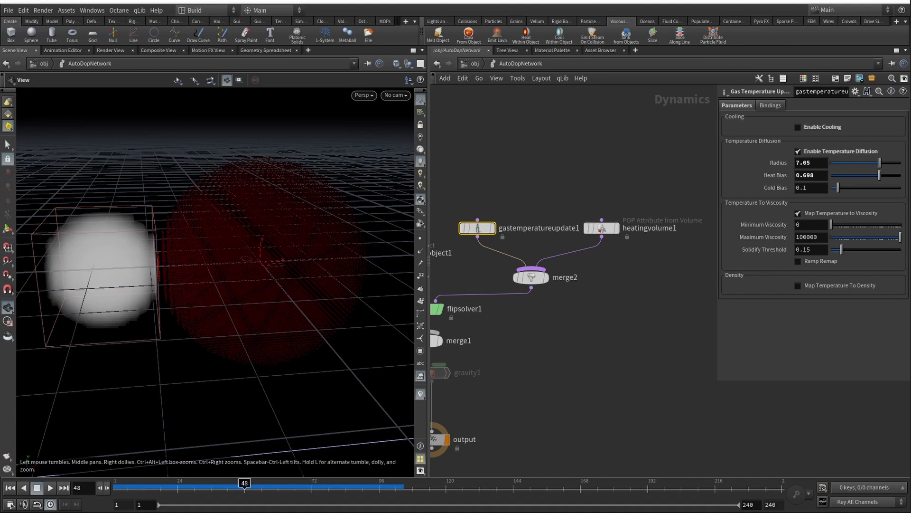
- Switch to the Houdini session with the skull and brain scene, enlarge its network view and show the node parameters
{"action": "mouse_move", "coordinate": [0, 184]}
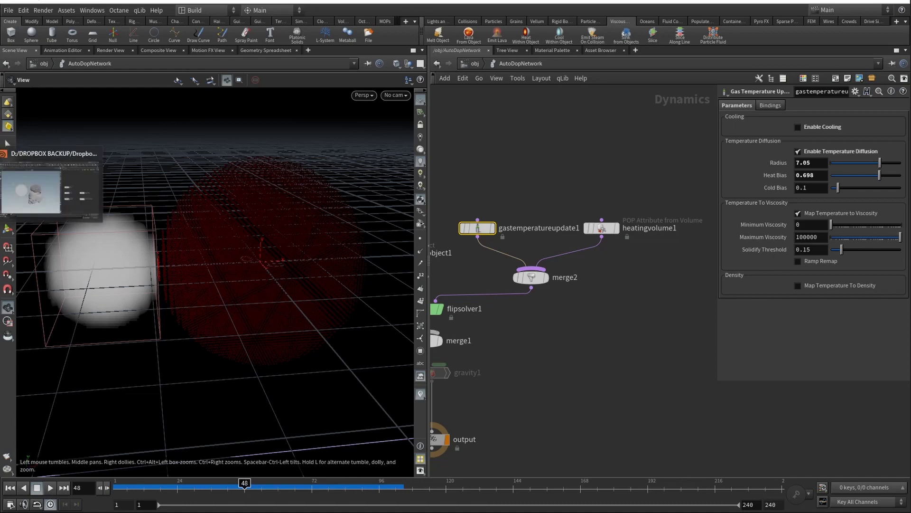
{"action": "left_click", "coordinate": [0, 184]}
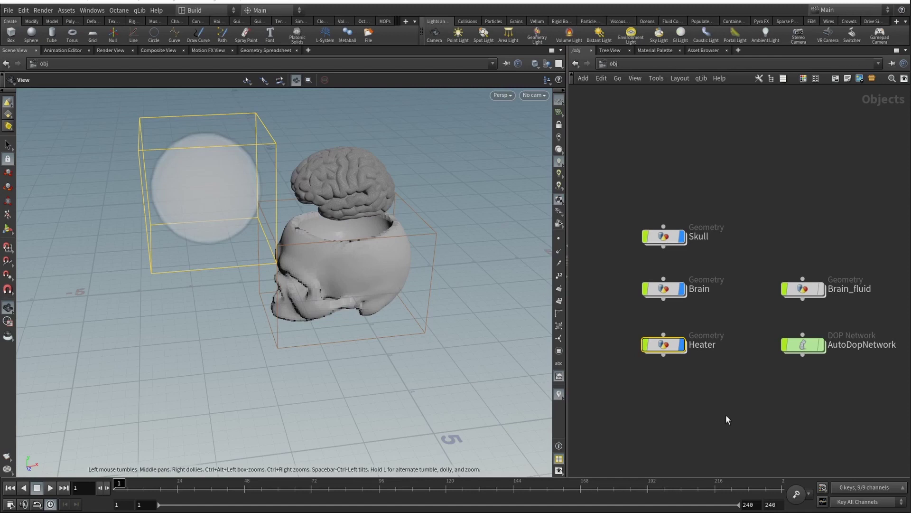
{"action": "middle_click_drag", "start_coordinate": [726, 416], "coordinate": [681, 415]}
{"action": "left_click_drag", "start_coordinate": [567, 268], "coordinate": [437, 284]}
{"action": "key", "text": "p"}
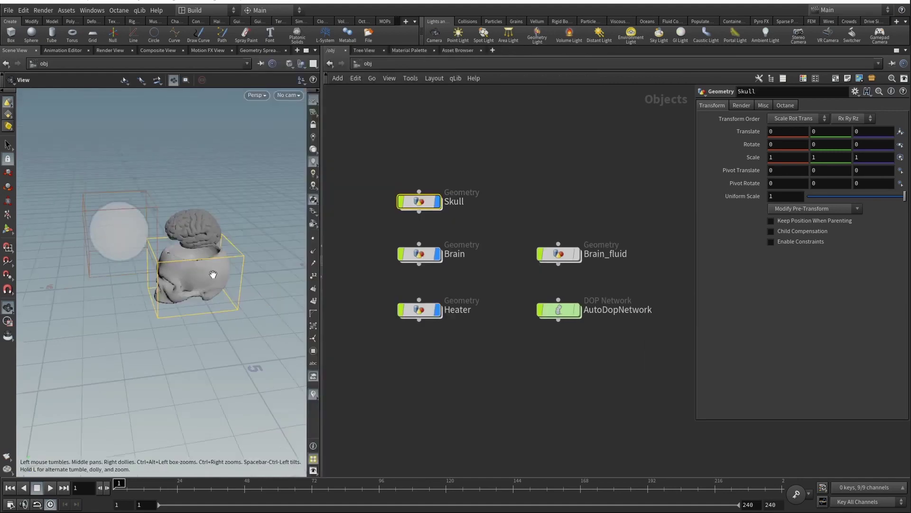
- Examine the Skull, Brain and Heater geometry objects and their placement in the scene
{"action": "scroll", "coordinate": [164, 266], "scroll_direction": "up", "scroll_amount": 3}
{"action": "left_click_drag", "start_coordinate": [164, 268], "coordinate": [186, 239]}
{"action": "mouse_move", "coordinate": [184, 288]}
{"action": "left_mouse_down"}
{"action": "mouse_move", "coordinate": [190, 280]}
{"action": "mouse_move", "coordinate": [193, 291]}
{"action": "left_mouse_up"}
{"action": "scroll", "coordinate": [190, 280], "scroll_direction": "down", "scroll_amount": 3}
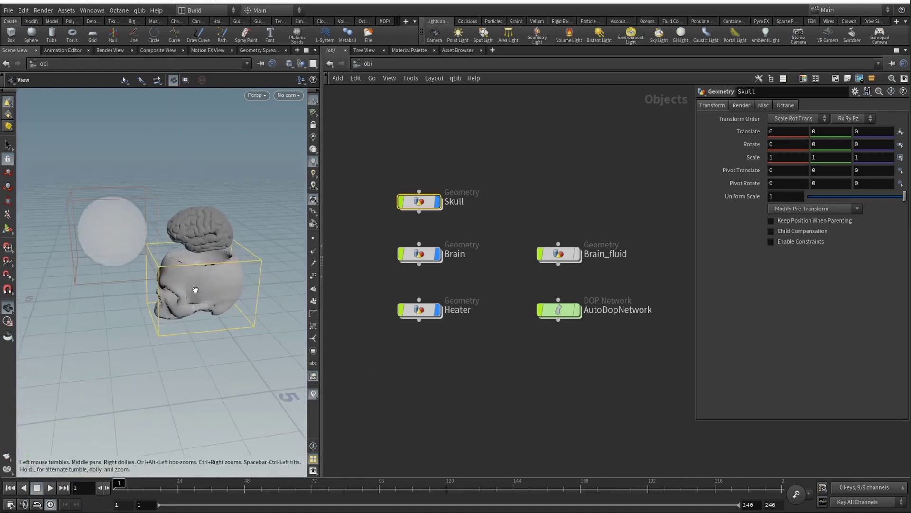
{"action": "left_click", "coordinate": [429, 258]}
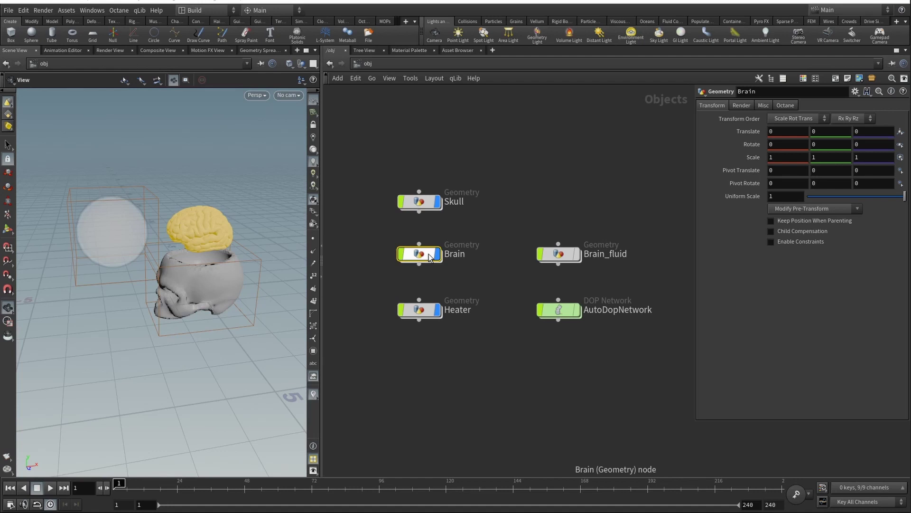
{"action": "left_click", "coordinate": [430, 312]}
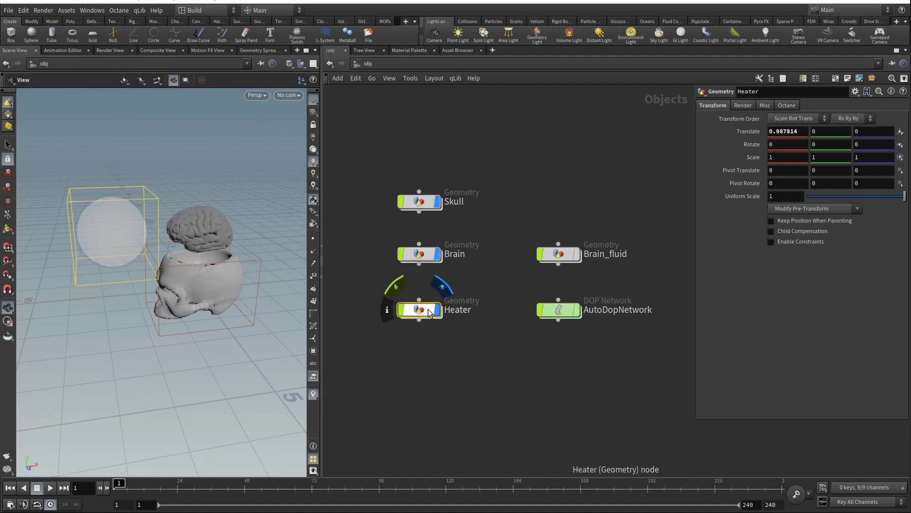
{"action": "mouse_move", "coordinate": [422, 256]}
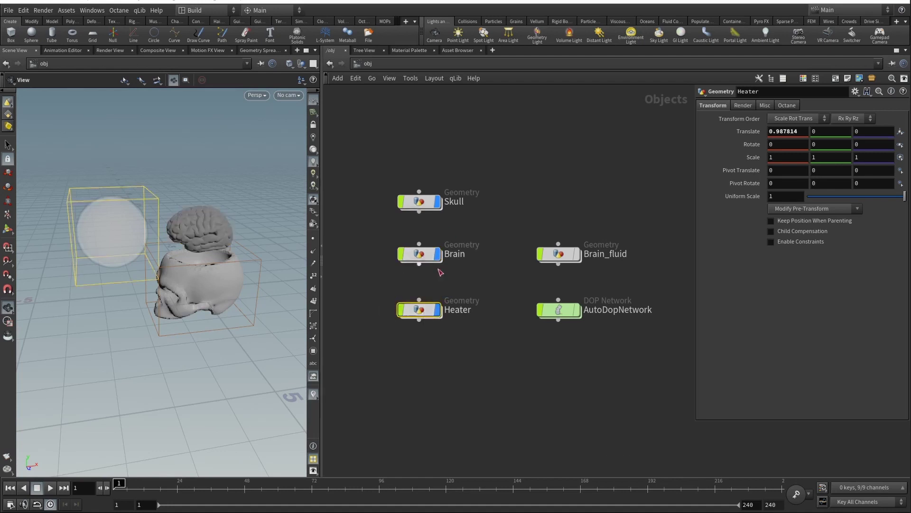
- Examine the node chain inside the Brain geometry, from the imported file through to OUT_Brain, and return to the object level
{"action": "double_click", "coordinate": [429, 259]}
{"action": "middle_click_drag", "start_coordinate": [533, 301], "coordinate": [440, 275]}
{"action": "scroll", "coordinate": [510, 252], "scroll_direction": "up", "scroll_amount": 2}
{"action": "scroll", "coordinate": [445, 300], "scroll_direction": "down", "scroll_amount": 2}
{"action": "mouse_move", "coordinate": [501, 126]}
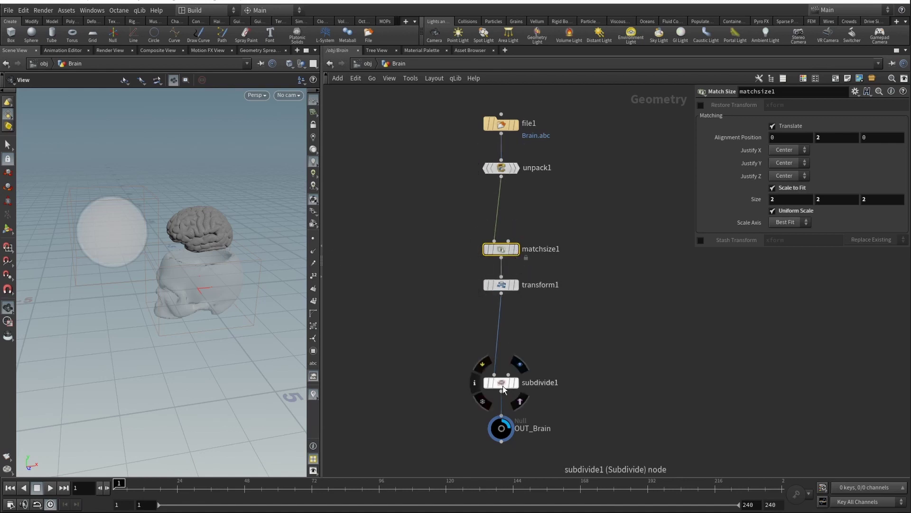
{"action": "mouse_move", "coordinate": [504, 435]}
{"action": "left_click", "coordinate": [369, 65]}
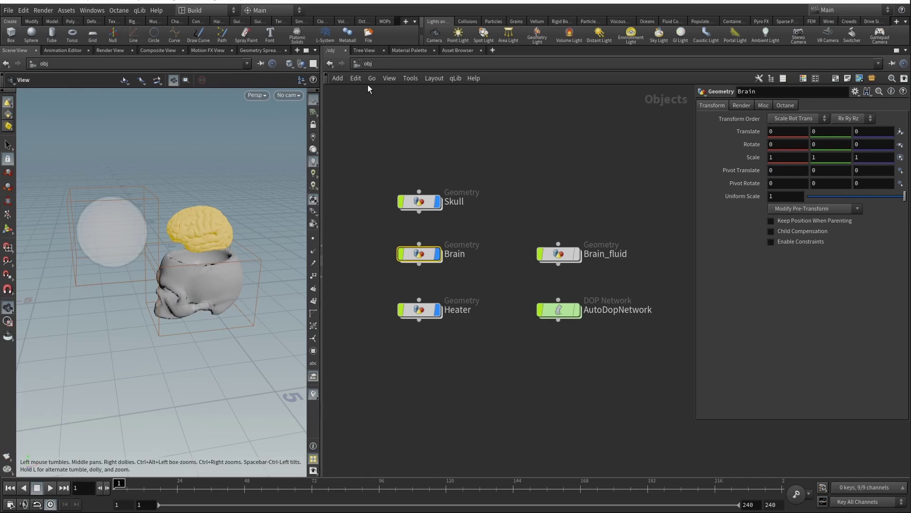
- Inspect the Heater geometry's network, tidy the OUT_temperature and RENDER nodes into a row below the temperature source, and return to the object level
{"action": "left_click", "coordinate": [415, 311]}
{"action": "double_click", "coordinate": [423, 316]}
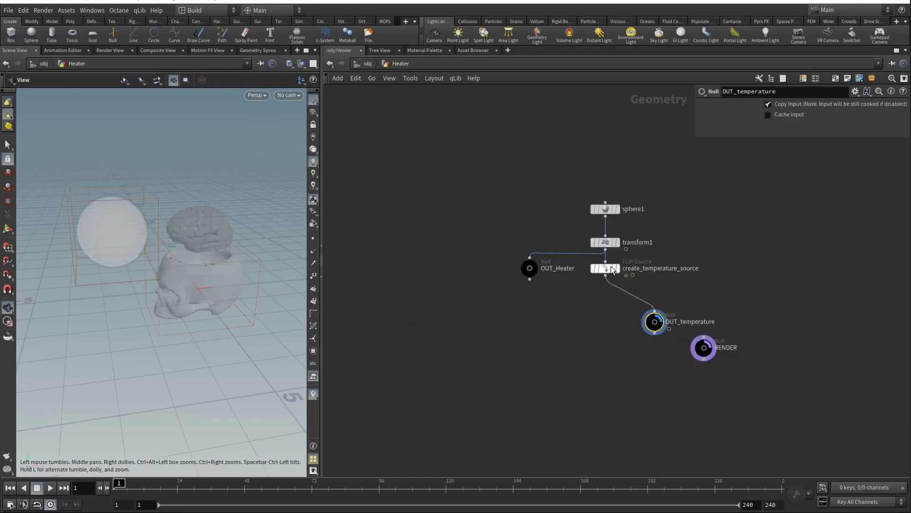
{"action": "scroll", "coordinate": [617, 269], "scroll_direction": "up", "scroll_amount": 5}
{"action": "middle_click_drag", "start_coordinate": [663, 290], "coordinate": [584, 287]}
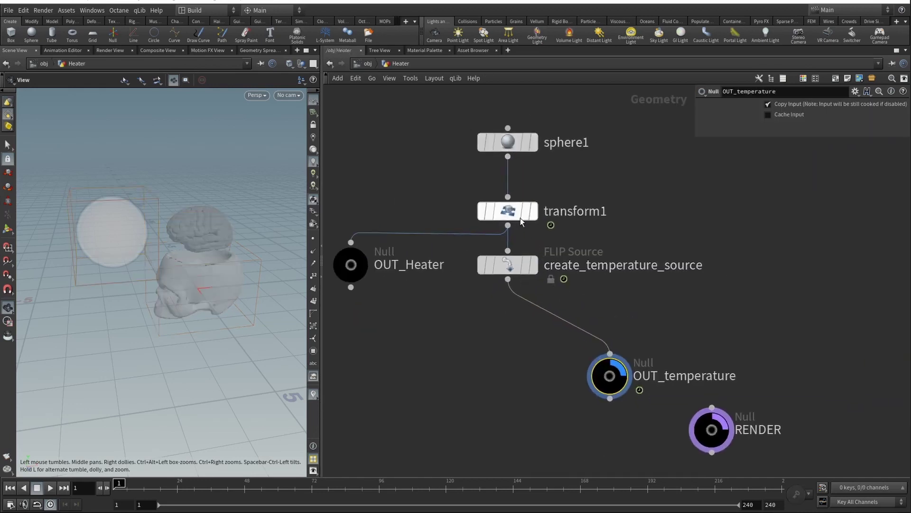
{"action": "scroll", "coordinate": [445, 284], "scroll_direction": "down", "scroll_amount": 2}
{"action": "middle_click_drag", "start_coordinate": [534, 374], "coordinate": [498, 304]}
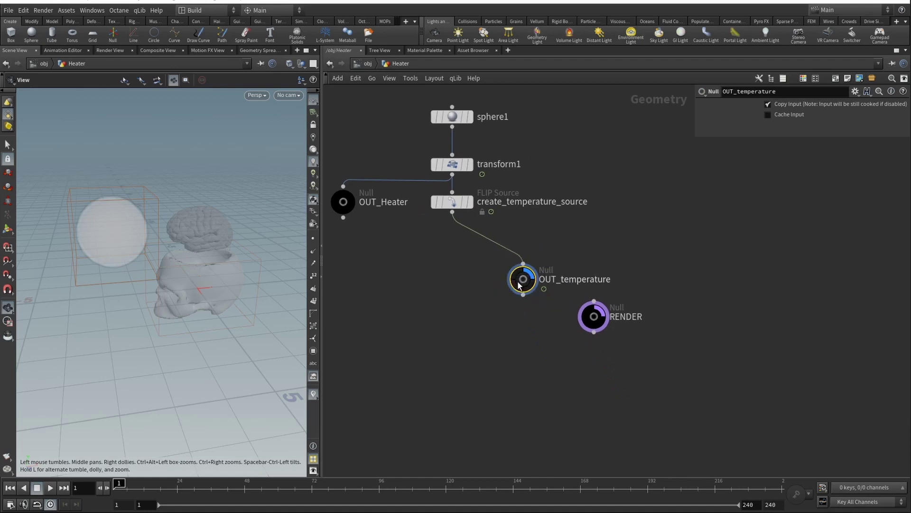
{"action": "left_click_drag", "start_coordinate": [519, 282], "coordinate": [439, 286]}
{"action": "left_click_drag", "start_coordinate": [599, 317], "coordinate": [565, 283]}
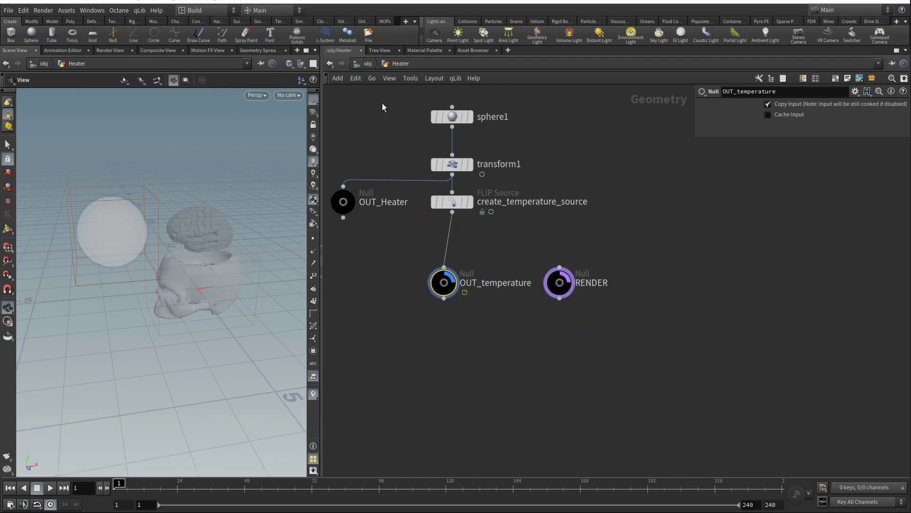
{"action": "left_click", "coordinate": [367, 64]}
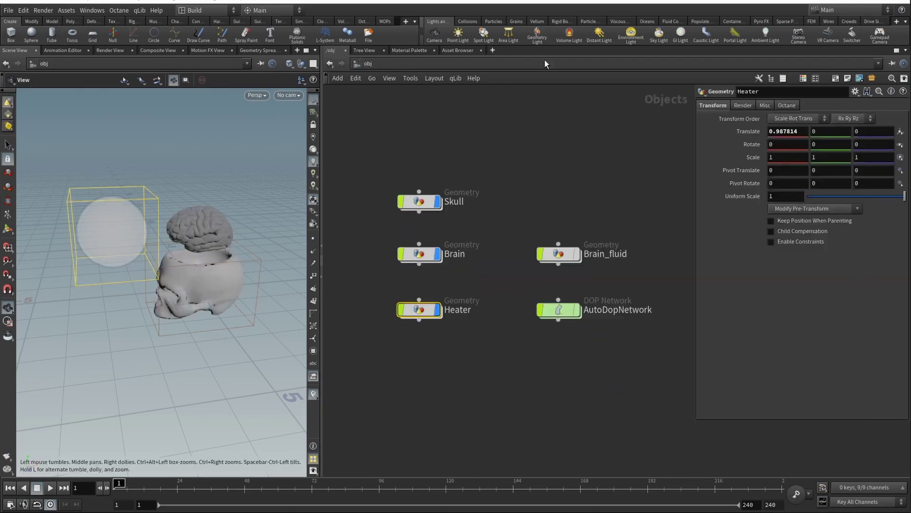
- Show the viscous fluid shelf tools, display Brain_fluid instead of Brain, and examine the surfacing network inside Brain_fluid
{"action": "left_click", "coordinate": [618, 22]}
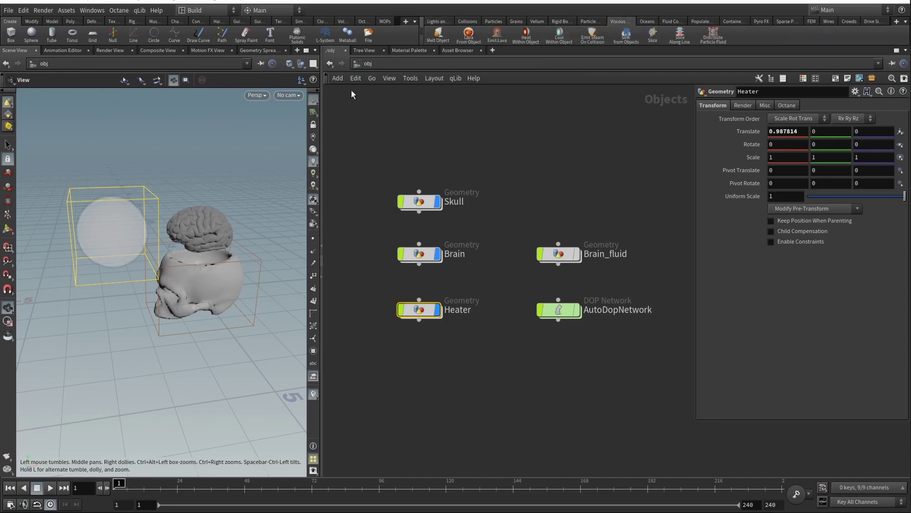
{"action": "left_click", "coordinate": [569, 257]}
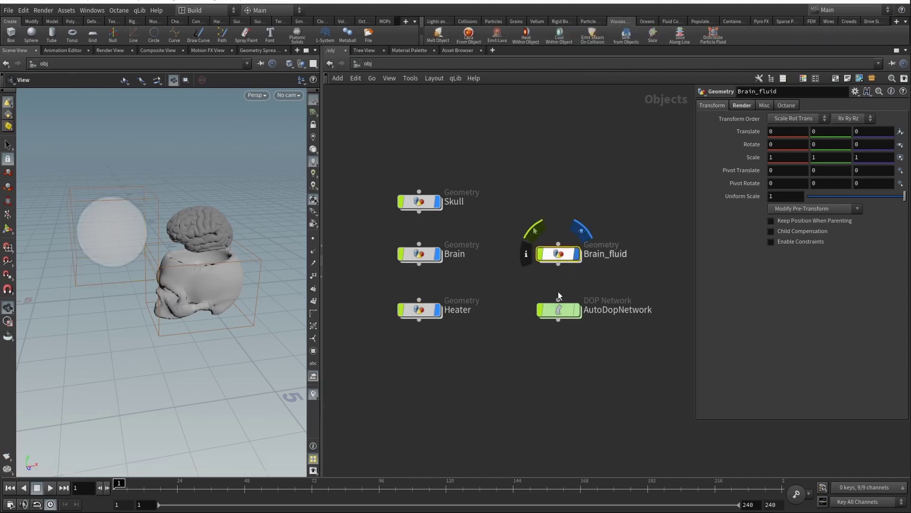
{"action": "double_click", "coordinate": [563, 256]}
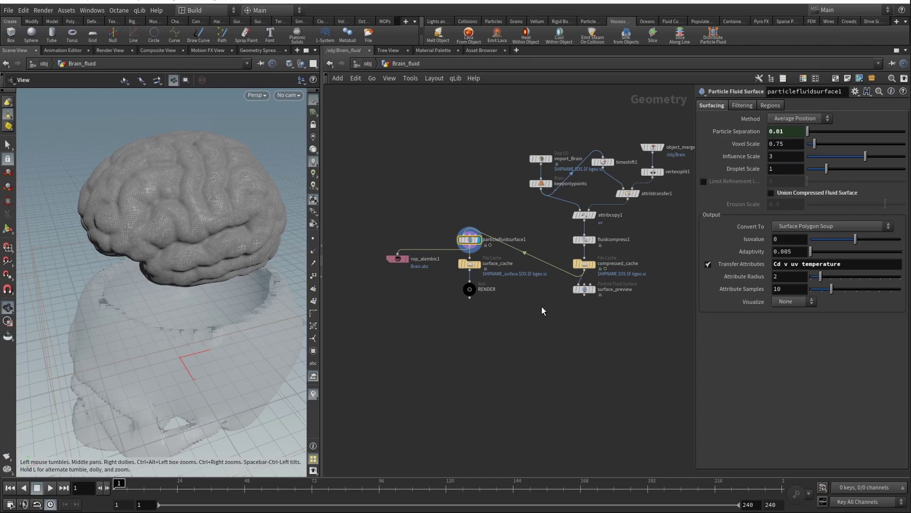
{"action": "scroll", "coordinate": [494, 305], "scroll_direction": "up", "scroll_amount": 4}
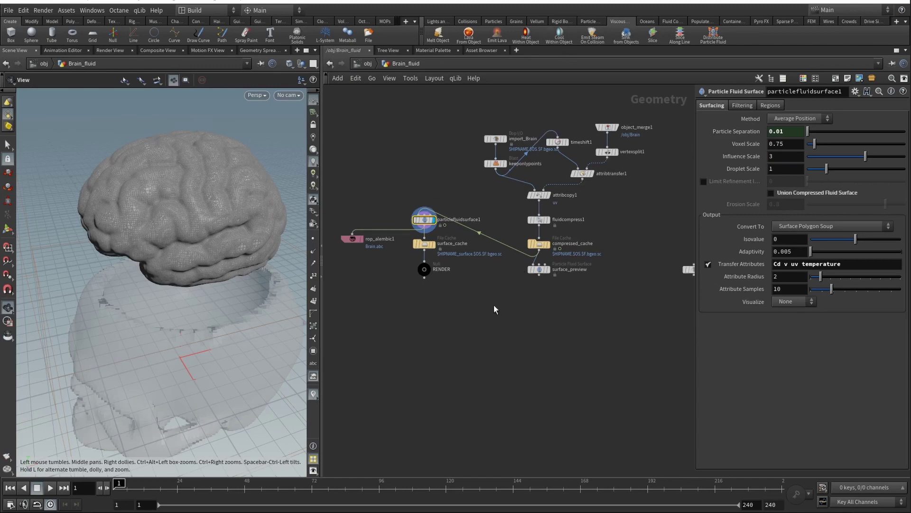
{"action": "key", "text": "u"}
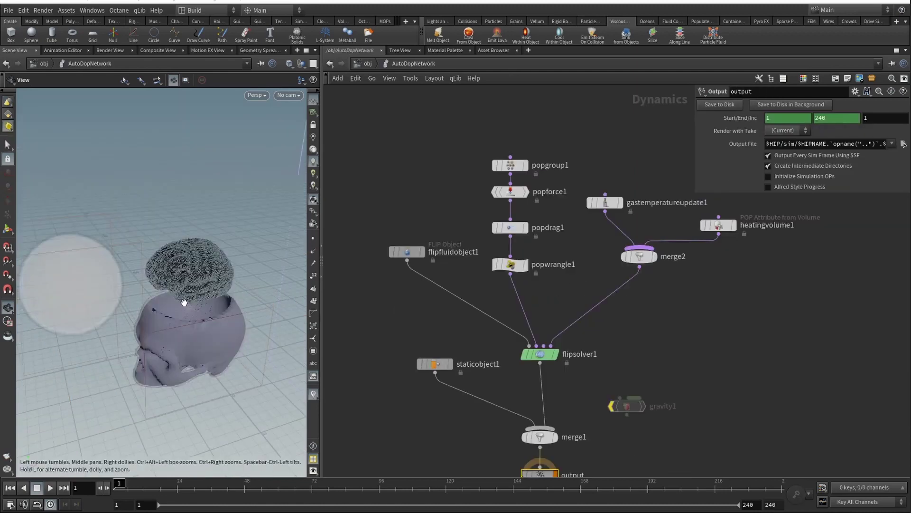
- Open AutoDopNetwork and inspect the parameters of the gas temperature update node
{"action": "left_click_drag", "start_coordinate": [183, 301], "coordinate": [214, 273]}
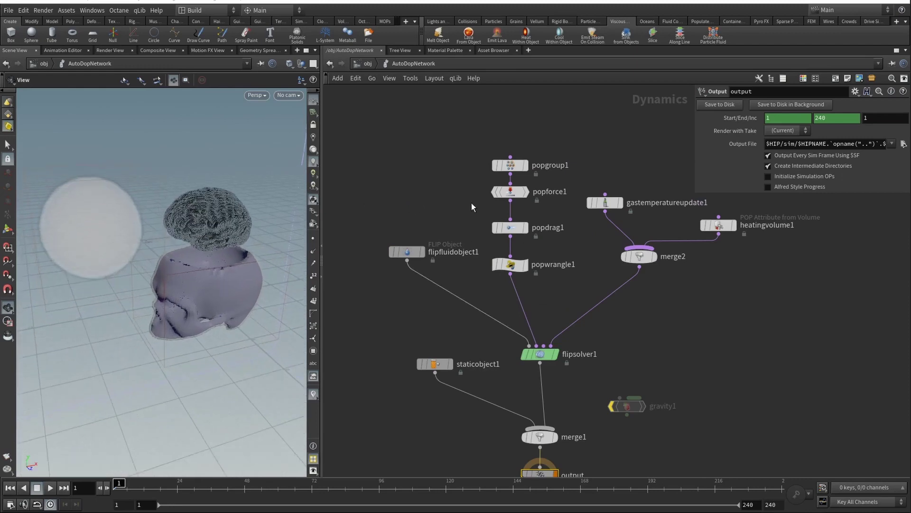
{"action": "left_click", "coordinate": [605, 203]}
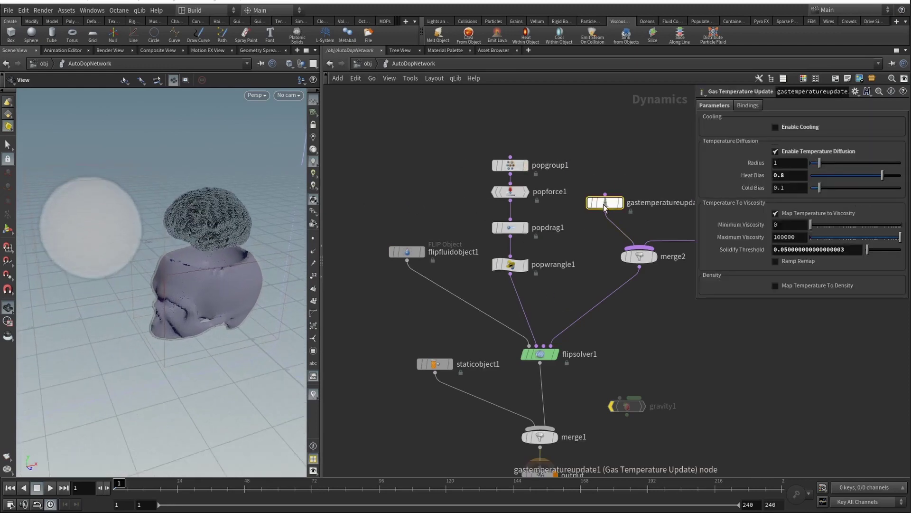
{"action": "middle_click_drag", "start_coordinate": [584, 272], "coordinate": [517, 264]}
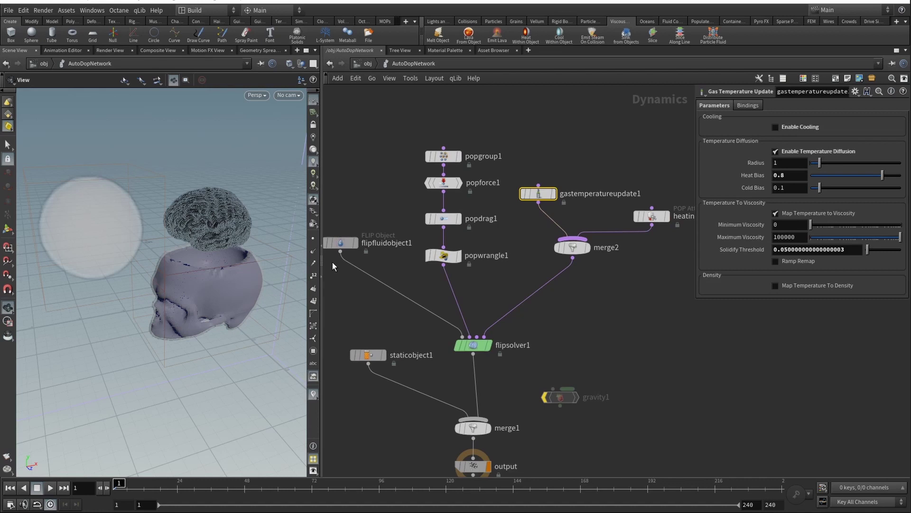
- Try a particle separation of 0.1 on flipfluidobject1, and settle on 0.08
{"action": "left_click", "coordinate": [351, 243]}
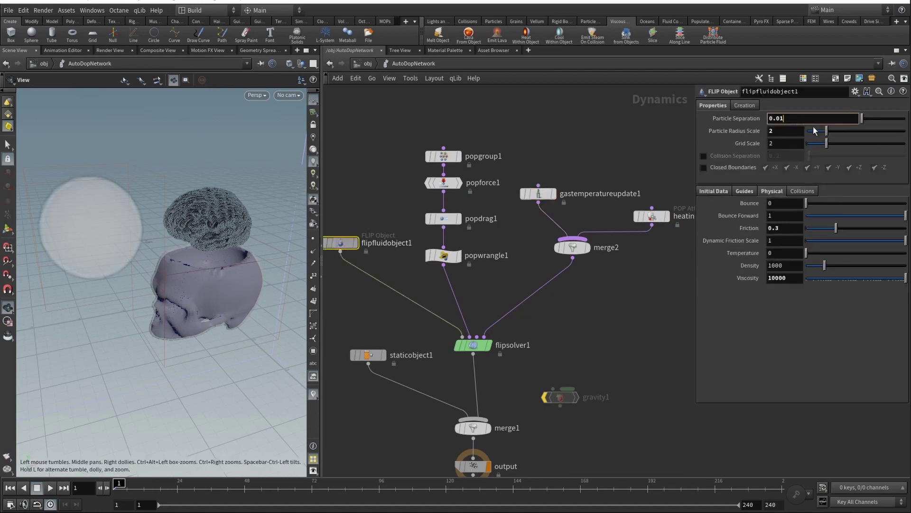
{"action": "key", "text": "Return"}
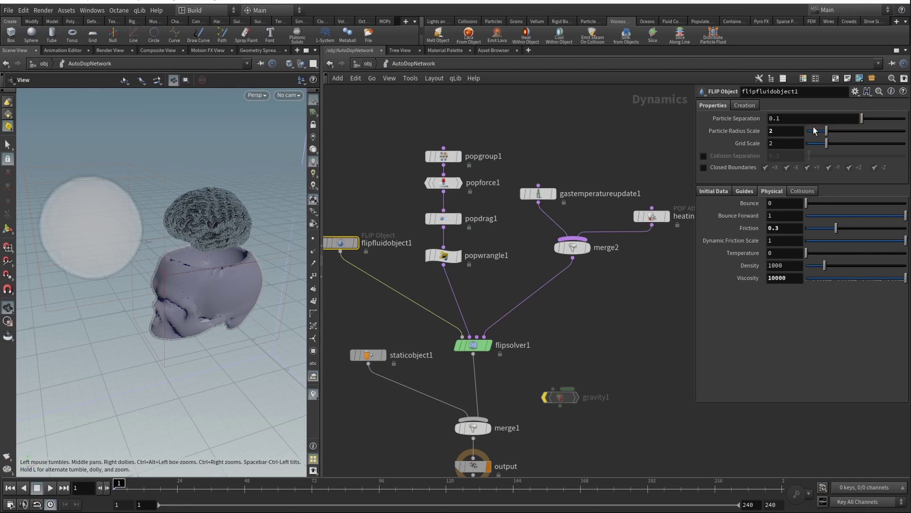
{"action": "scroll", "coordinate": [208, 225], "scroll_direction": "up", "scroll_amount": 3}
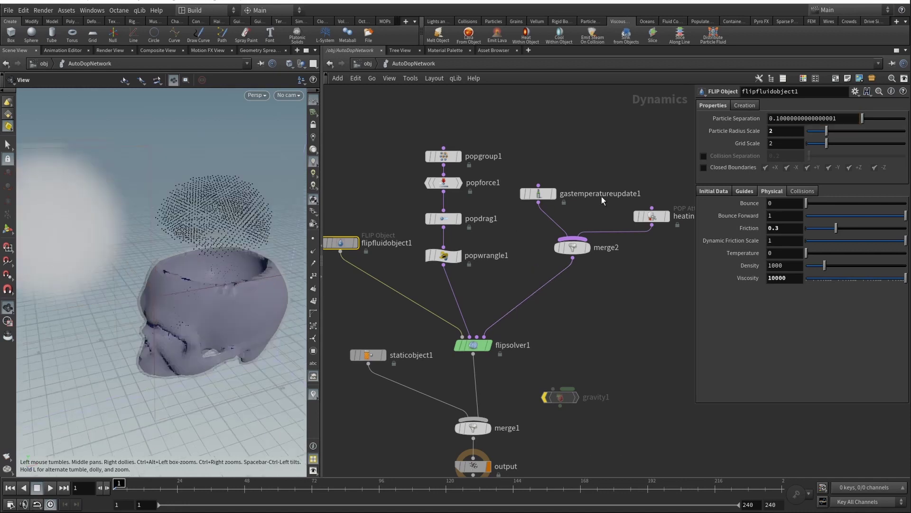
{"action": "left_click_drag", "start_coordinate": [776, 118], "coordinate": [854, 135]}
{"action": "type", "text": "08"}
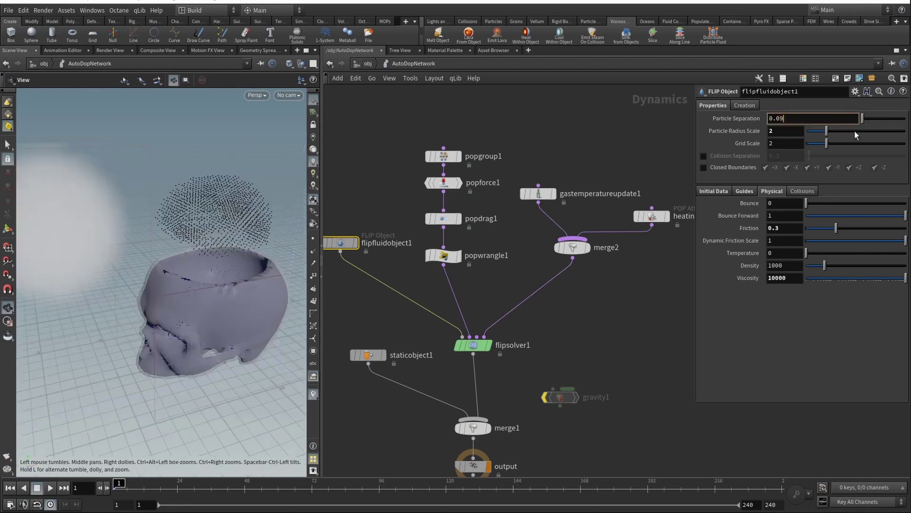
{"action": "key", "text": "Return"}
- Delete the disconnected gravity1 node from the dynamics network
{"action": "middle_click_drag", "start_coordinate": [565, 401], "coordinate": [534, 283]}
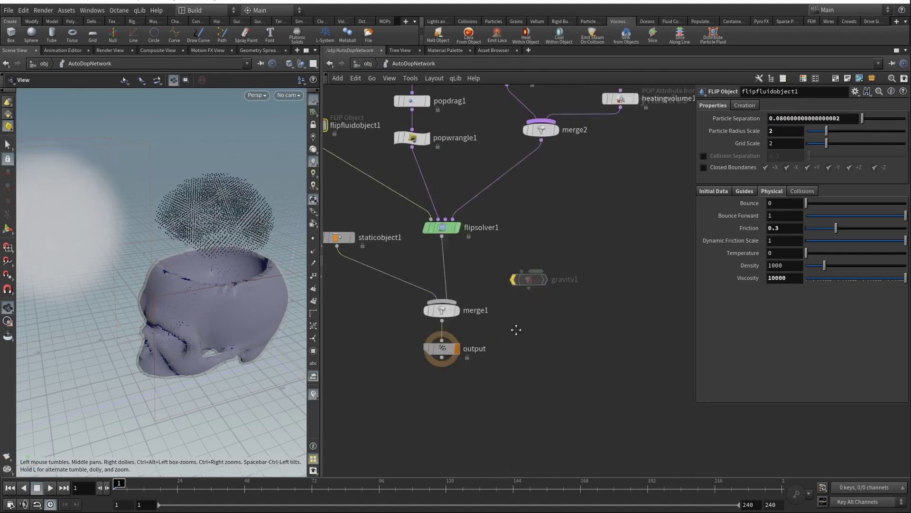
{"action": "left_click", "coordinate": [534, 281]}
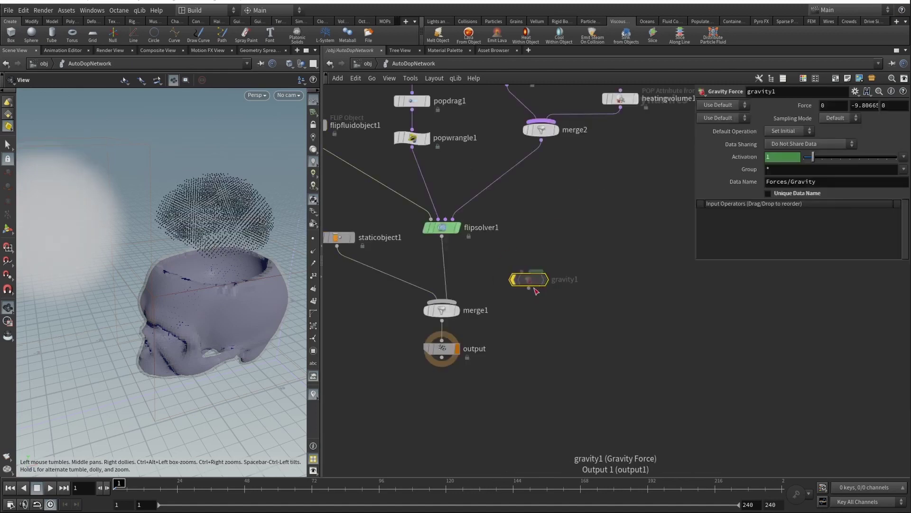
{"action": "key", "text": "Delete"}
- Review the heatingvolume1 temperature source settings and the diffusion and viscosity settings of gastemperatureupdate1
{"action": "middle_click_drag", "start_coordinate": [535, 287], "coordinate": [556, 291]}
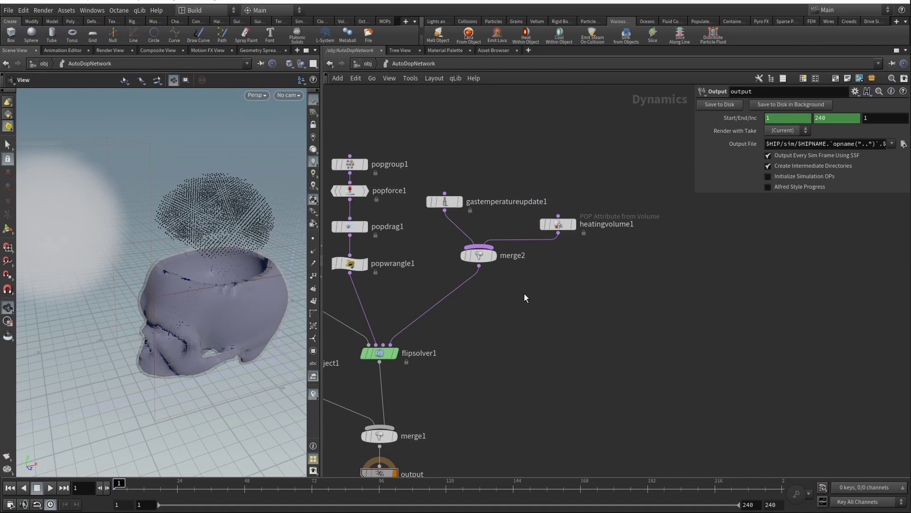
{"action": "left_click", "coordinate": [558, 224]}
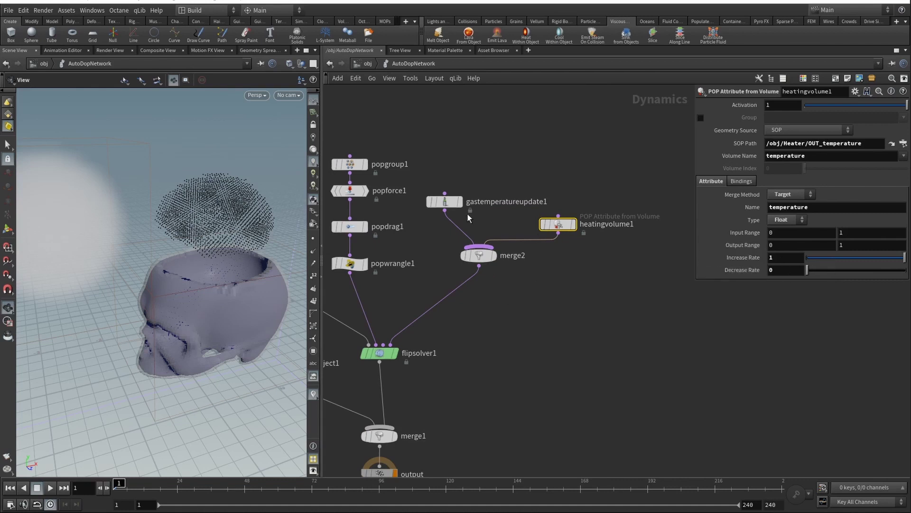
{"action": "left_click", "coordinate": [447, 202]}
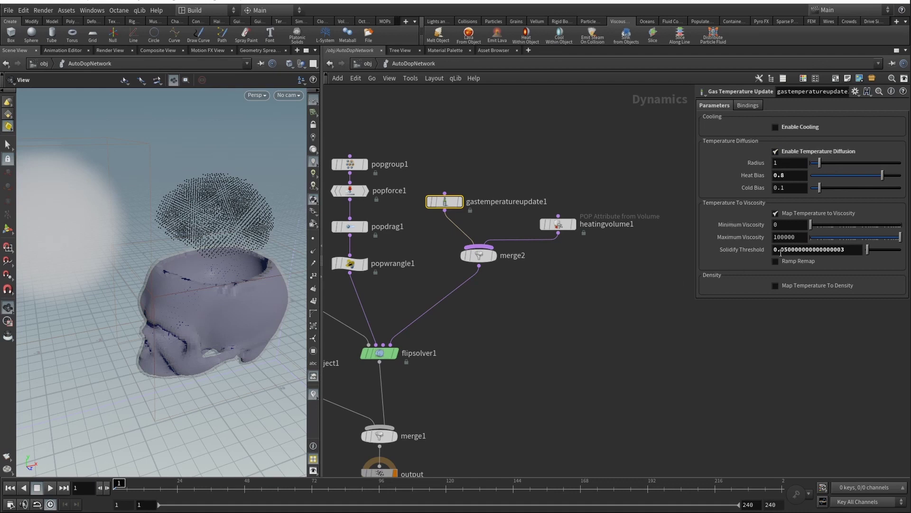
{"action": "middle_click_drag", "start_coordinate": [533, 300], "coordinate": [652, 309]}
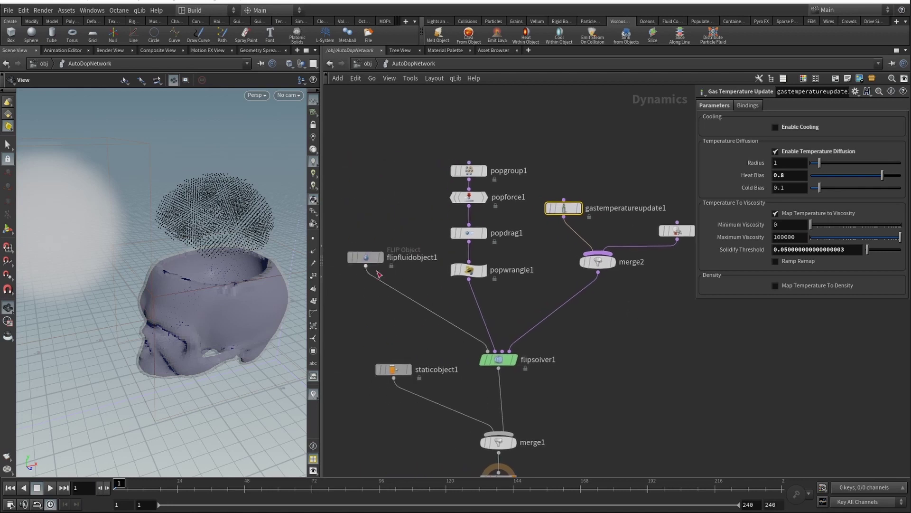
- Check the FLIP object's physical properties, play the simulation to watch the brain melt, and return to frame 1
{"action": "left_click", "coordinate": [368, 260]}
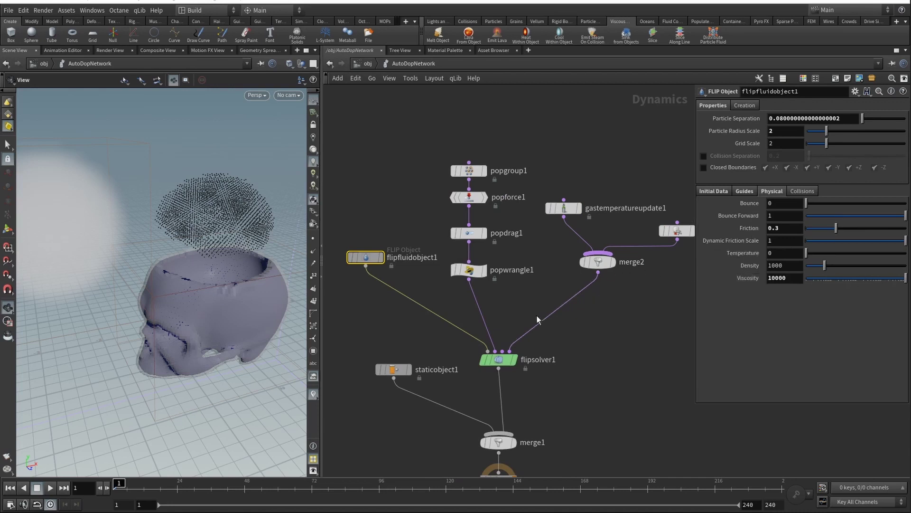
{"action": "left_click", "coordinate": [50, 487]}
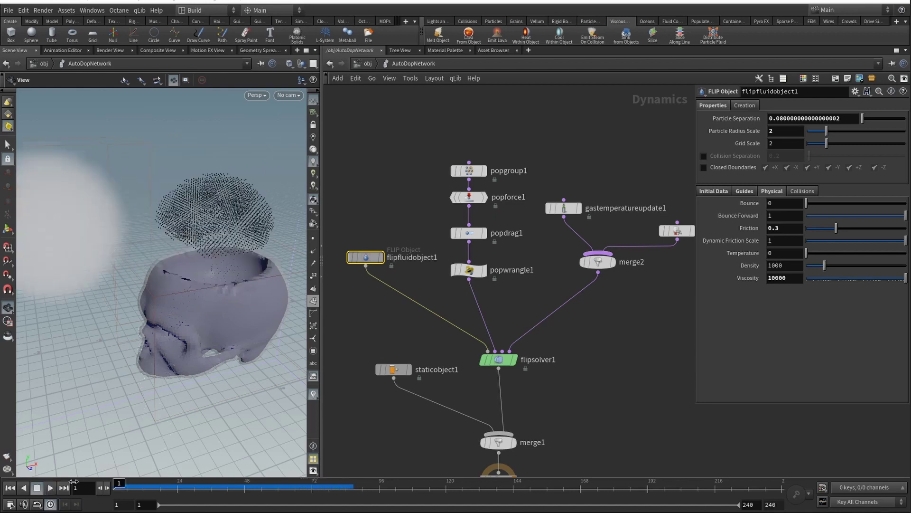
{"action": "left_click", "coordinate": [50, 488]}
- Review the POP nodes feeding the FLIP solver, and examine popgroup1's melting group name and temperature-based rule
{"action": "middle_click_drag", "start_coordinate": [600, 409], "coordinate": [566, 347]}
{"action": "left_click_drag", "start_coordinate": [460, 414], "coordinate": [461, 423]}
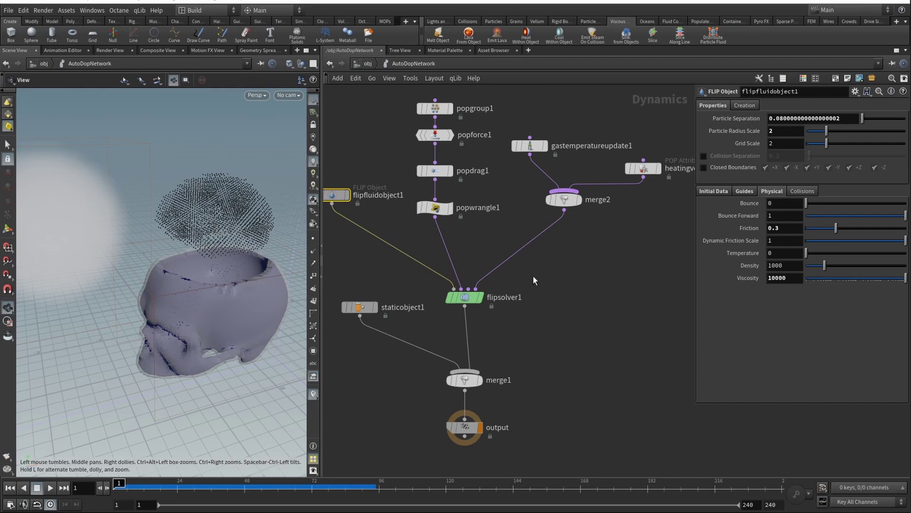
{"action": "middle_click_drag", "start_coordinate": [491, 217], "coordinate": [514, 288]}
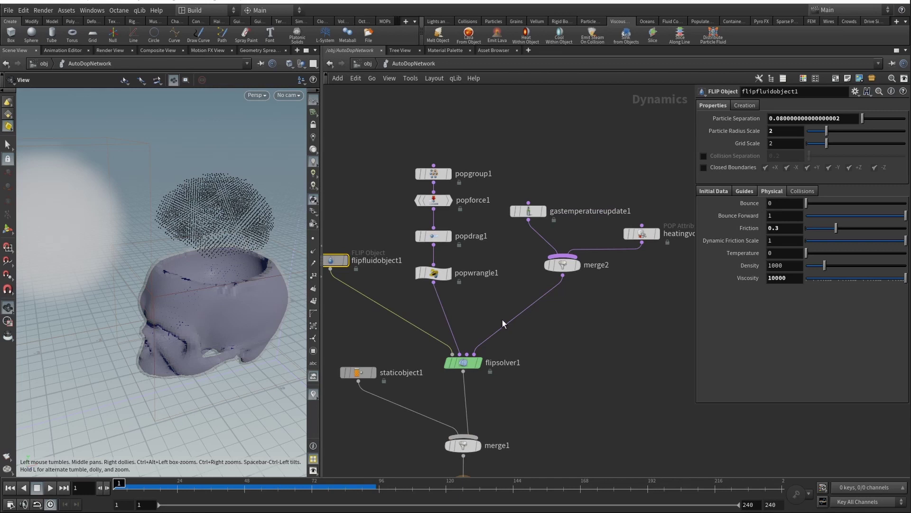
{"action": "left_click_drag", "start_coordinate": [375, 130], "coordinate": [477, 294]}
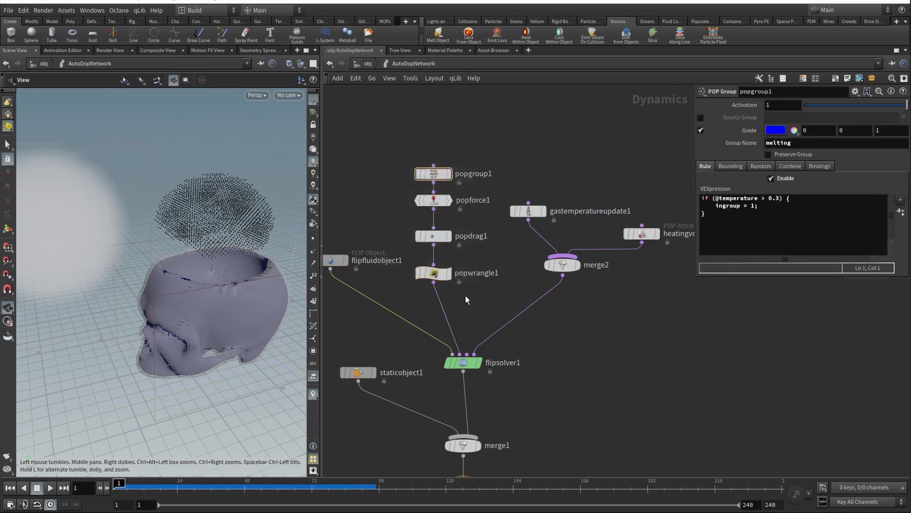
{"action": "left_click_drag", "start_coordinate": [434, 200], "coordinate": [434, 211]}
{"action": "left_click", "coordinate": [434, 174]}
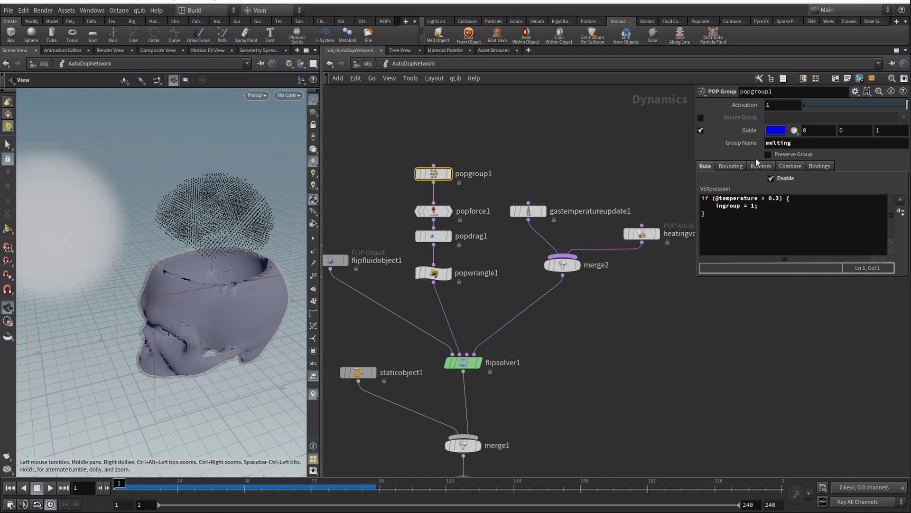
{"action": "left_click", "coordinate": [766, 143]}
{"action": "left_click", "coordinate": [725, 215]}
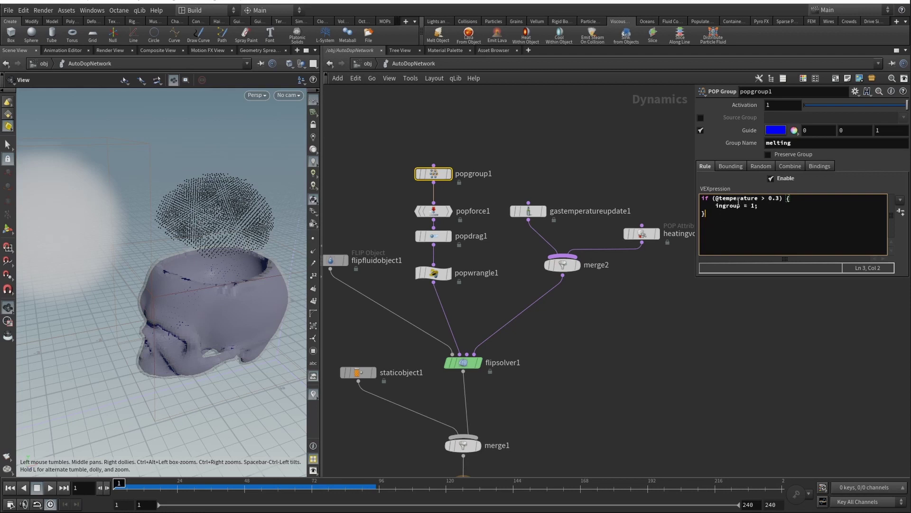
- Examine popforce1's downward force on the melting group and popdrag1's air resistance settings
{"action": "left_click", "coordinate": [426, 214]}
{"action": "left_click_drag", "start_coordinate": [426, 213], "coordinate": [433, 205]}
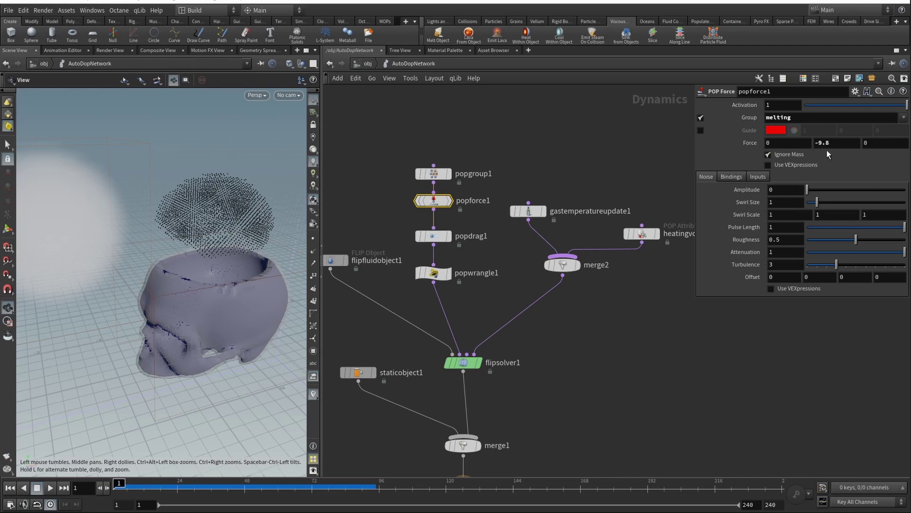
{"action": "left_click", "coordinate": [437, 237]}
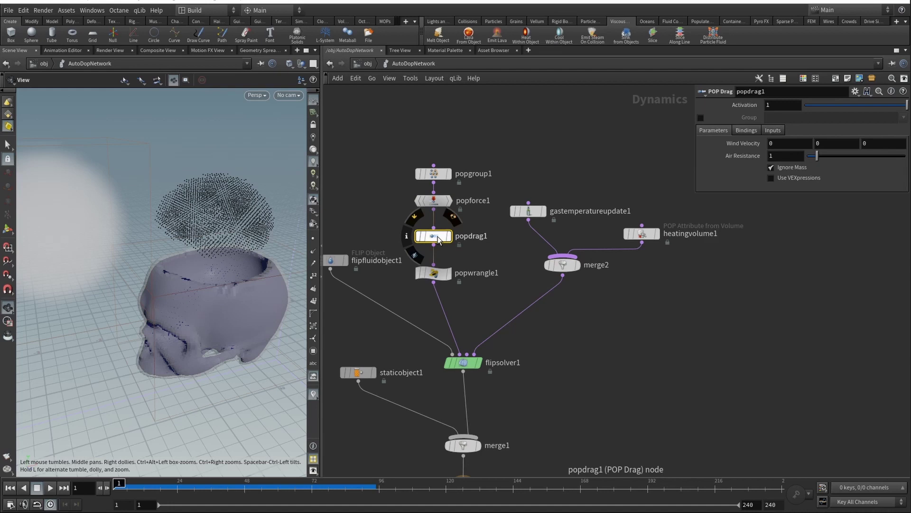
- Examine popwrangle1's ballistic expression for points outside the melting group and popgroup1's temperature rule, and play the simulation
{"action": "left_click_drag", "start_coordinate": [437, 237], "coordinate": [437, 231]}
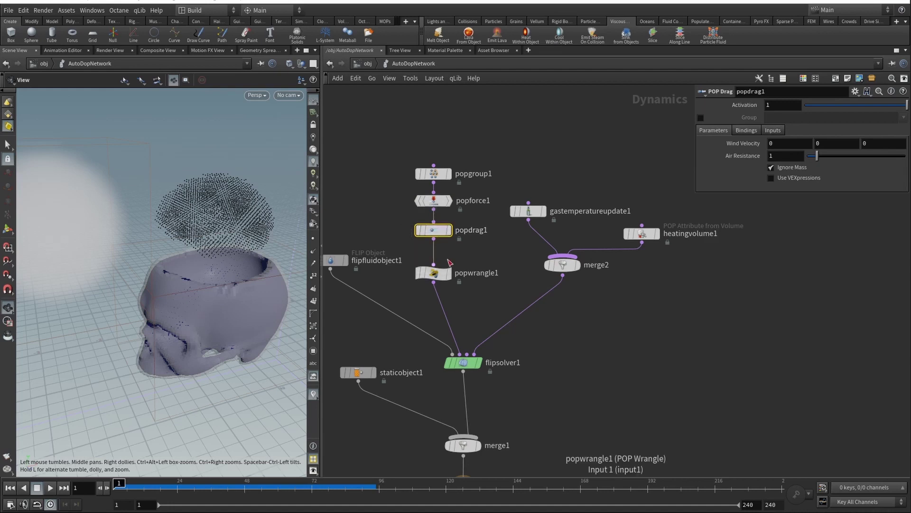
{"action": "left_click", "coordinate": [442, 275]}
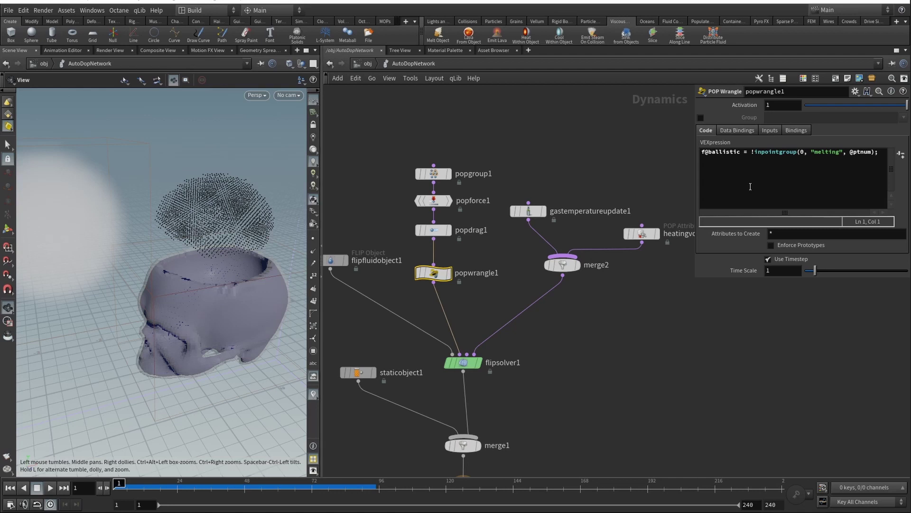
{"action": "left_click", "coordinate": [756, 174]}
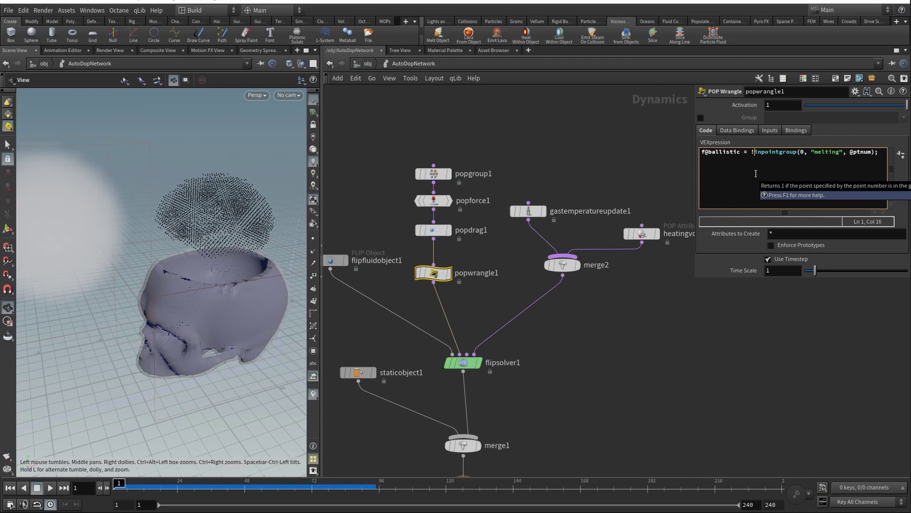
{"action": "left_click", "coordinate": [433, 174]}
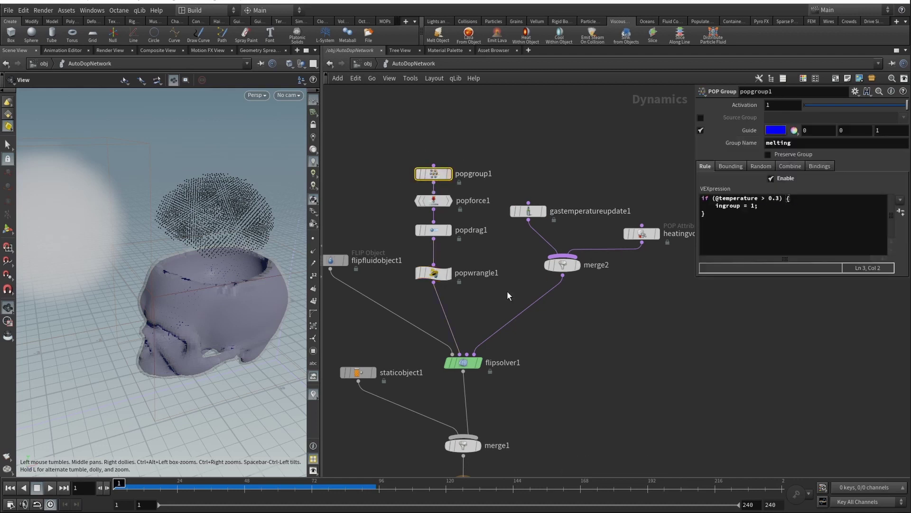
{"action": "left_click", "coordinate": [49, 491]}
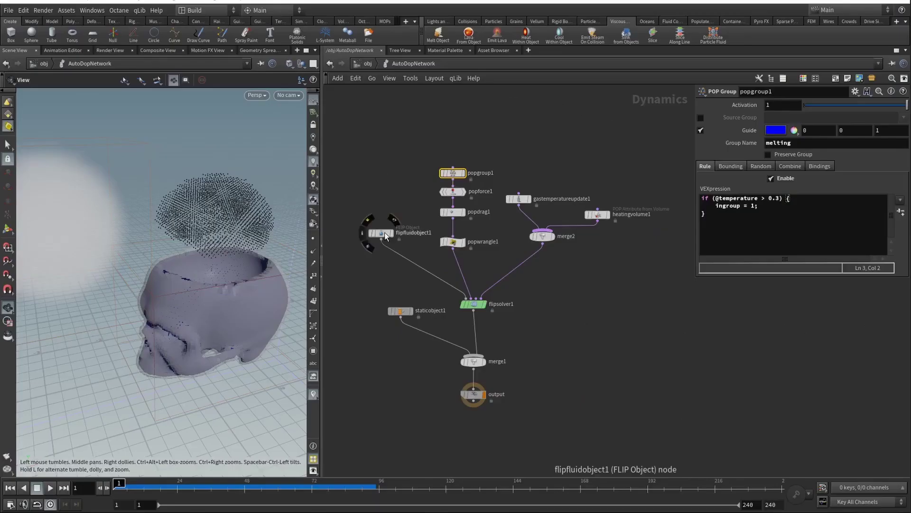
- Set the Particle Separation of flipfluidobject1 to 0.01 for a denser brain fluid
{"action": "left_click", "coordinate": [384, 233]}
{"action": "left_click_drag", "start_coordinate": [779, 118], "coordinate": [909, 113]}
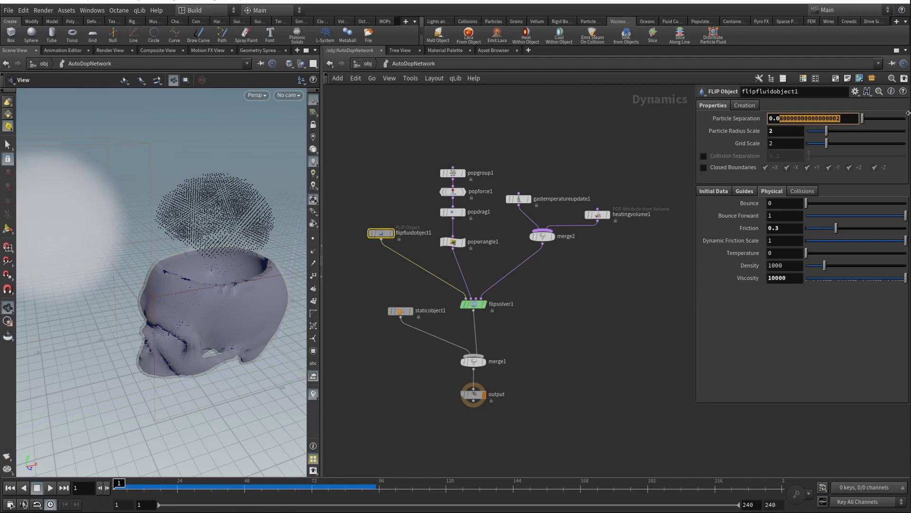
{"action": "type", "text": "1"}
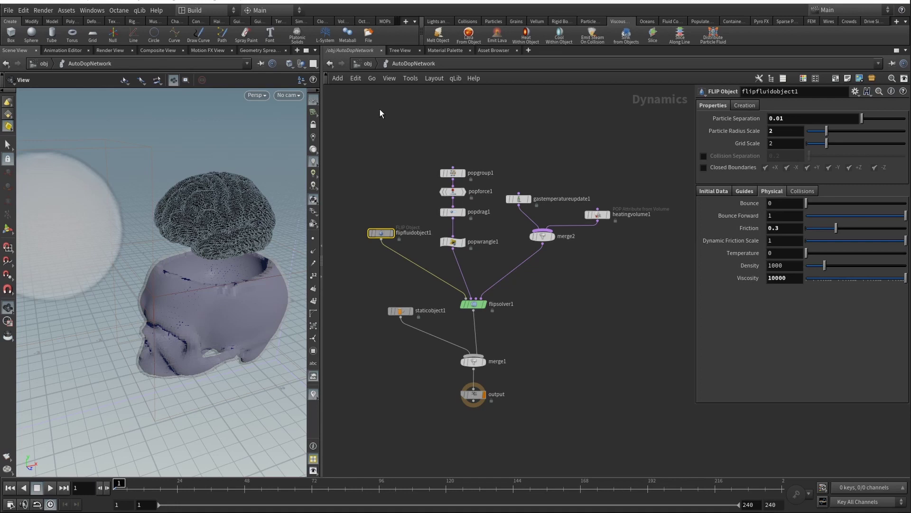
{"action": "left_click", "coordinate": [619, 321]}
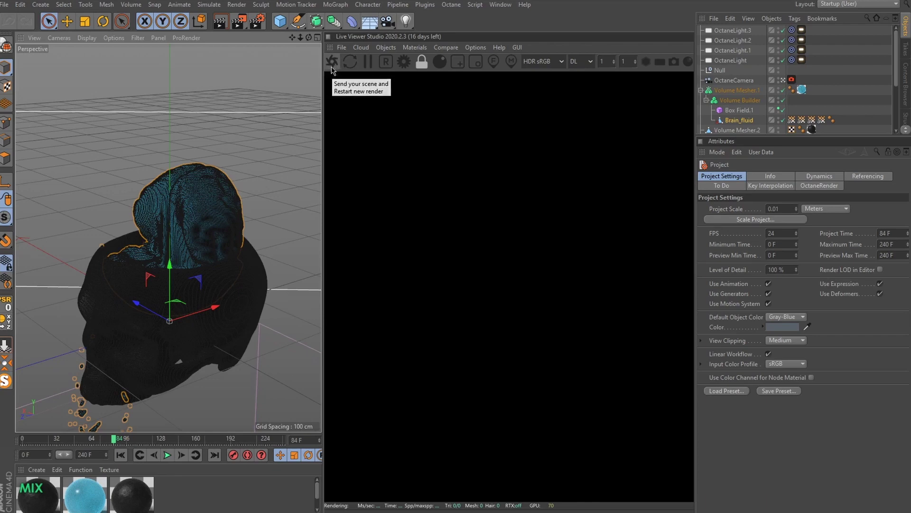
- In Cinema 4D, start the Octane live render of the scene, collapse the disabled Volume Mesher and inspect the Volume Mesher.2 skull
{"action": "left_click", "coordinate": [332, 63]}
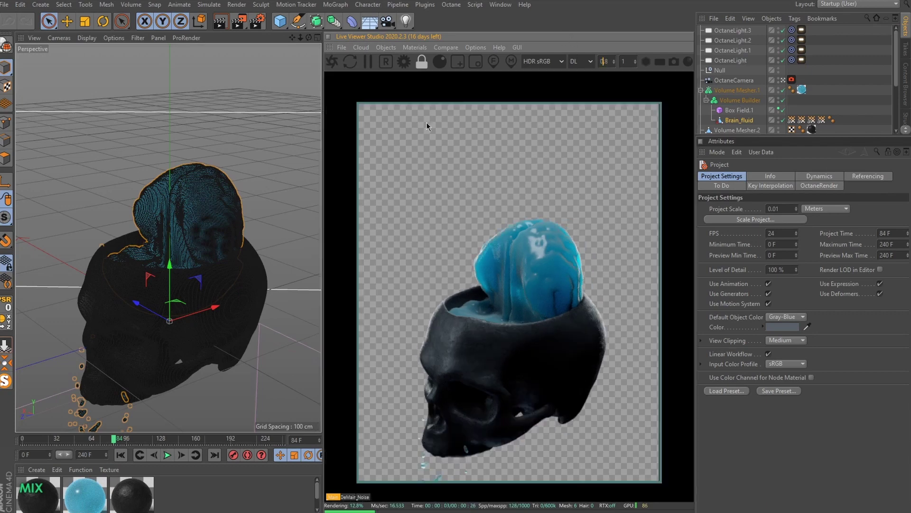
{"action": "scroll", "coordinate": [736, 94], "scroll_direction": "down", "scroll_amount": 3}
{"action": "left_click", "coordinate": [735, 90]}
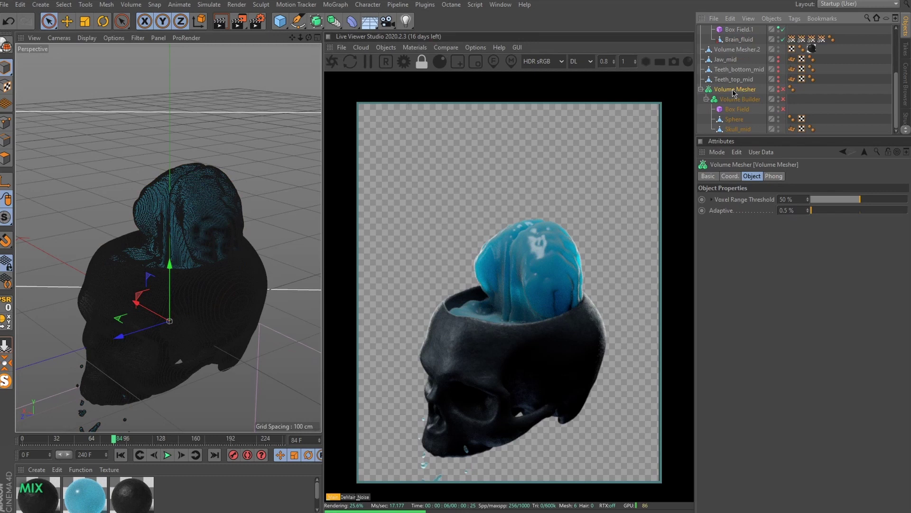
{"action": "left_click", "coordinate": [701, 89]}
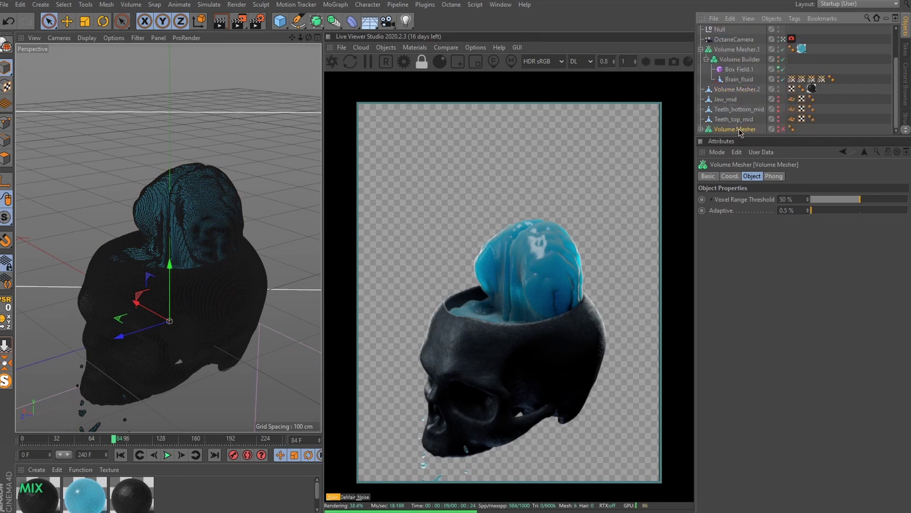
{"action": "left_click", "coordinate": [743, 89]}
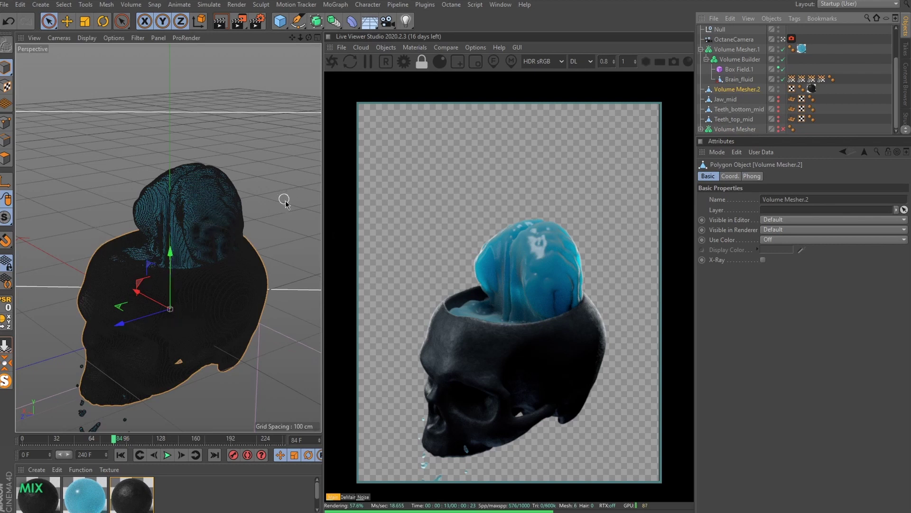
- Review the Box Field.1 and Brain_fluid Alembic settings under the Volume Builder, and pause the live render at frame 193
{"action": "left_click", "coordinate": [742, 70]}
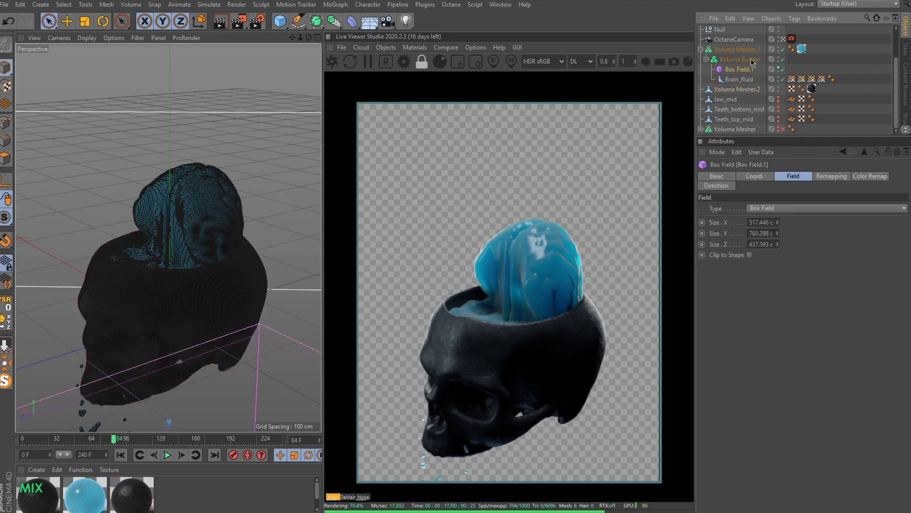
{"action": "left_click", "coordinate": [744, 80]}
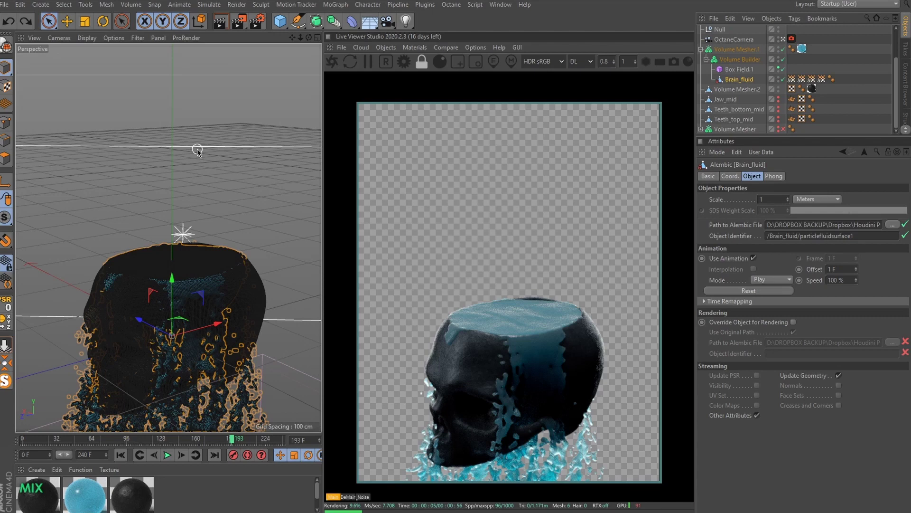
{"action": "left_click", "coordinate": [368, 62]}
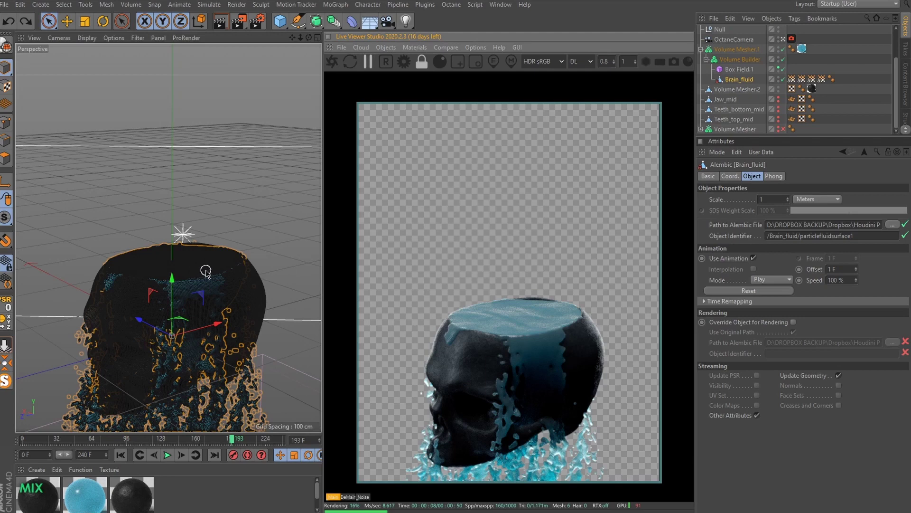
- Leave the OctaneCamera view and examine from outside how the fluid falls below the skull relative to the lights and box field
{"action": "left_click", "coordinate": [783, 41]}
{"action": "right_click_drag", "start_coordinate": [244, 269], "coordinate": [199, 325], "text": "alt"}
{"action": "middle_click_drag", "start_coordinate": [200, 326], "coordinate": [196, 266], "text": "alt"}
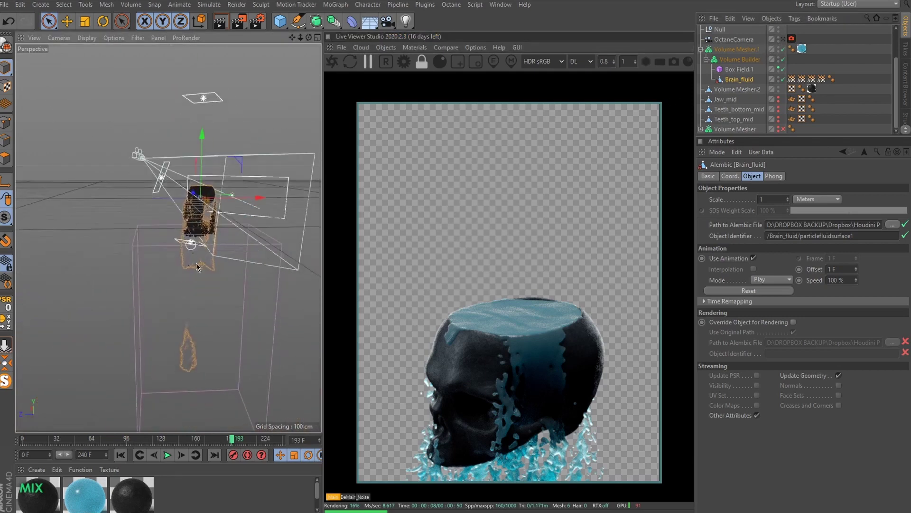
{"action": "right_click_drag", "start_coordinate": [214, 300], "coordinate": [234, 287], "text": "alt"}
{"action": "middle_click_drag", "start_coordinate": [235, 286], "coordinate": [210, 266], "text": "alt"}
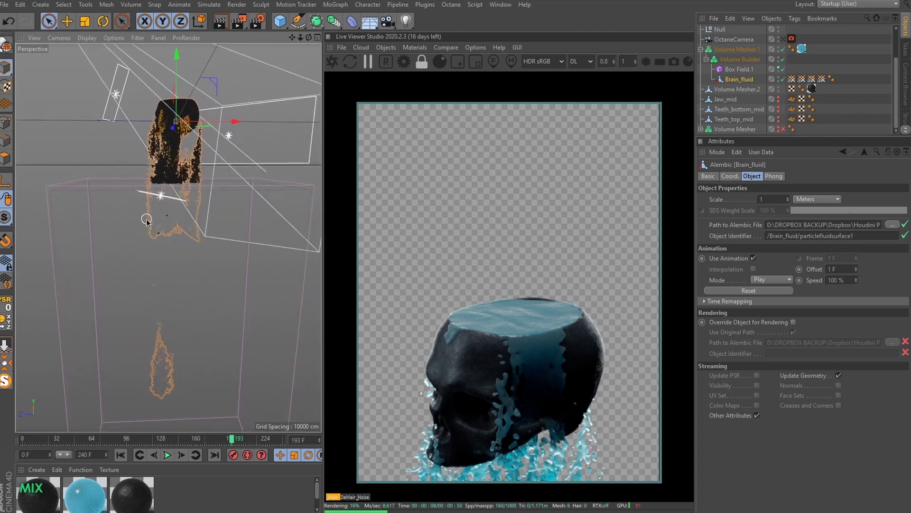
{"action": "right_click_drag", "start_coordinate": [146, 219], "coordinate": [192, 260], "text": "alt"}
{"action": "middle_click_drag", "start_coordinate": [191, 260], "coordinate": [199, 241], "text": "alt"}
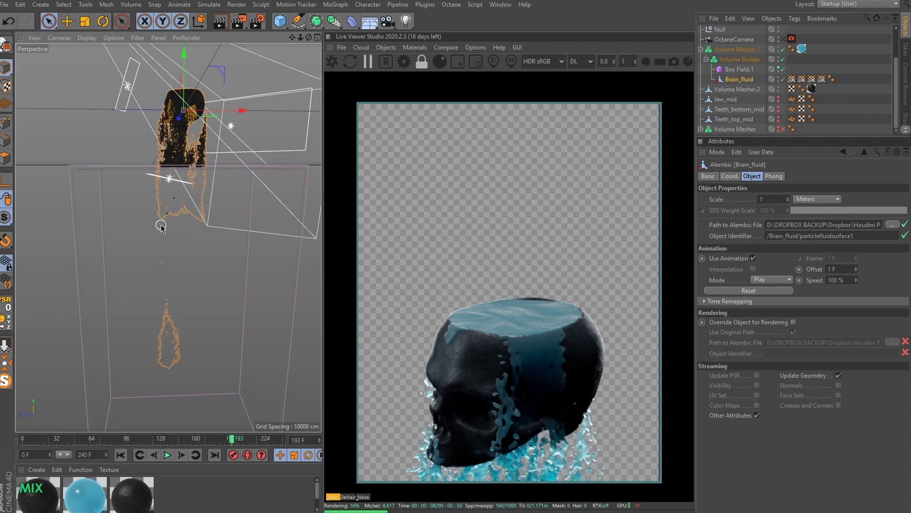
- Examine Box Field.1 and how its volume cuts off the fluid dripping below the skull, viewing it from several angles
{"action": "left_click", "coordinate": [744, 70]}
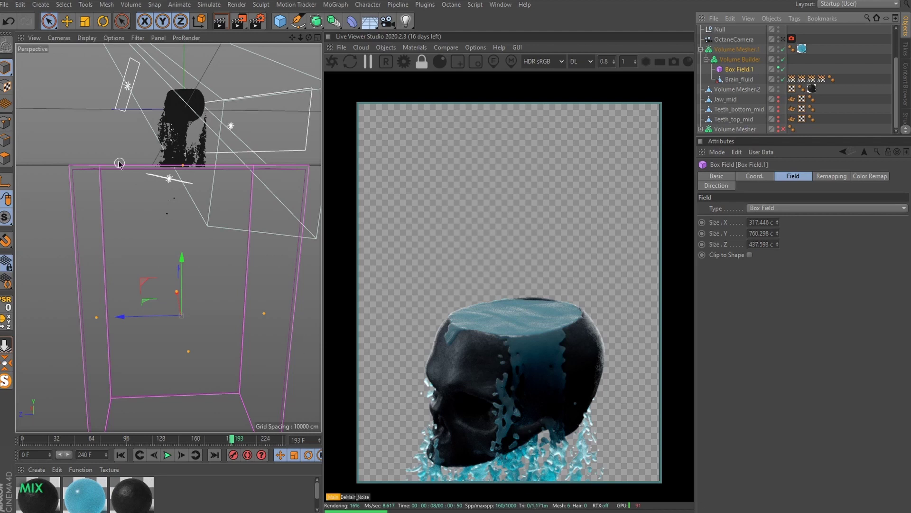
{"action": "middle_click_drag", "start_coordinate": [154, 177], "coordinate": [197, 260], "text": "alt"}
{"action": "left_click_drag", "start_coordinate": [185, 208], "coordinate": [190, 185], "text": "alt"}
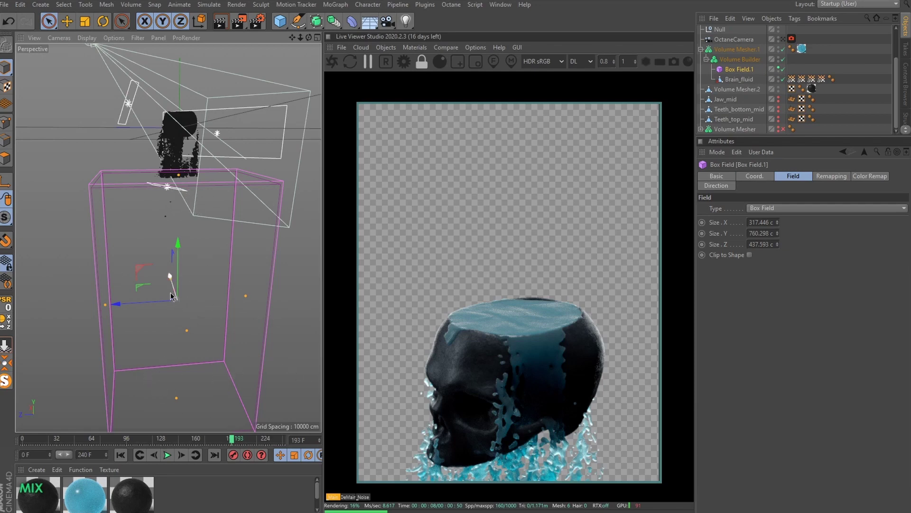
{"action": "scroll", "coordinate": [183, 214], "scroll_direction": "up", "scroll_amount": 10}
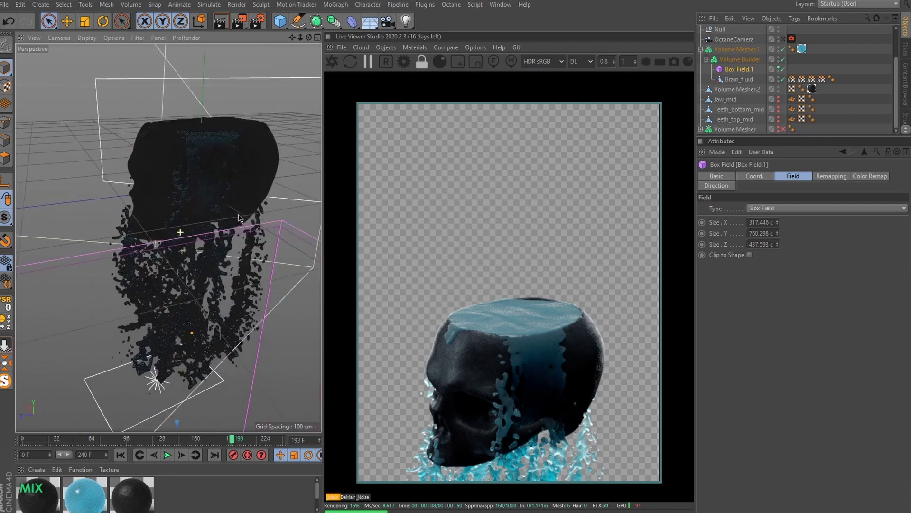
{"action": "scroll", "coordinate": [239, 218], "scroll_direction": "down", "scroll_amount": 10}
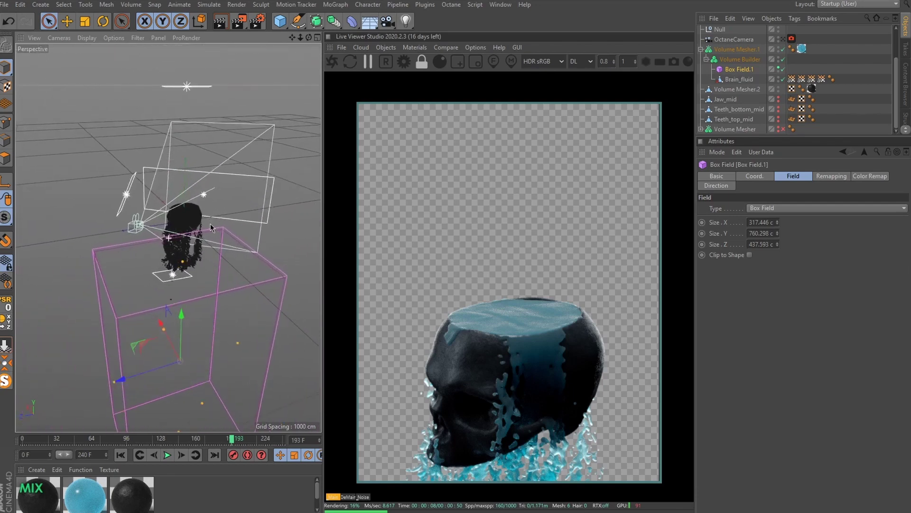
{"action": "left_click_drag", "start_coordinate": [210, 224], "coordinate": [204, 254], "text": "alt"}
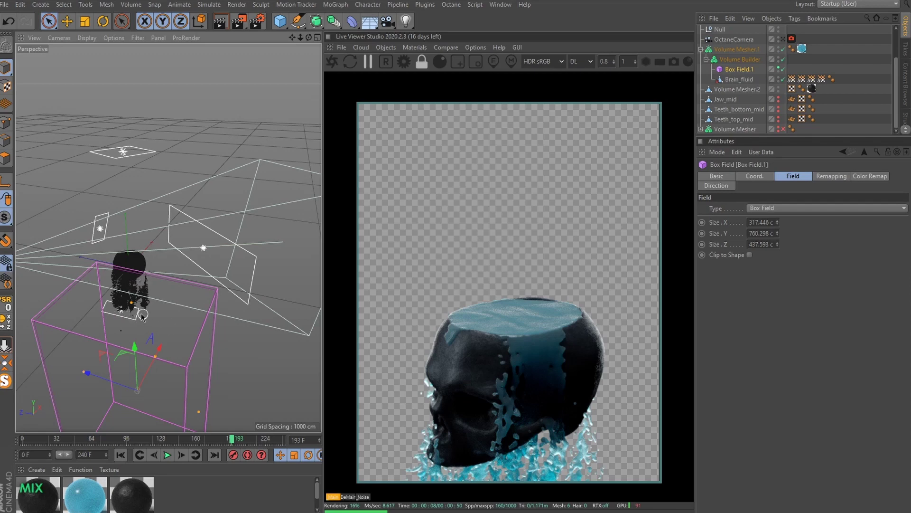
{"action": "middle_click_drag", "start_coordinate": [141, 315], "coordinate": [207, 302], "text": "alt"}
{"action": "right_click_drag", "start_coordinate": [207, 302], "coordinate": [237, 314], "text": "alt"}
{"action": "middle_click_drag", "start_coordinate": [238, 314], "coordinate": [207, 245], "text": "alt"}
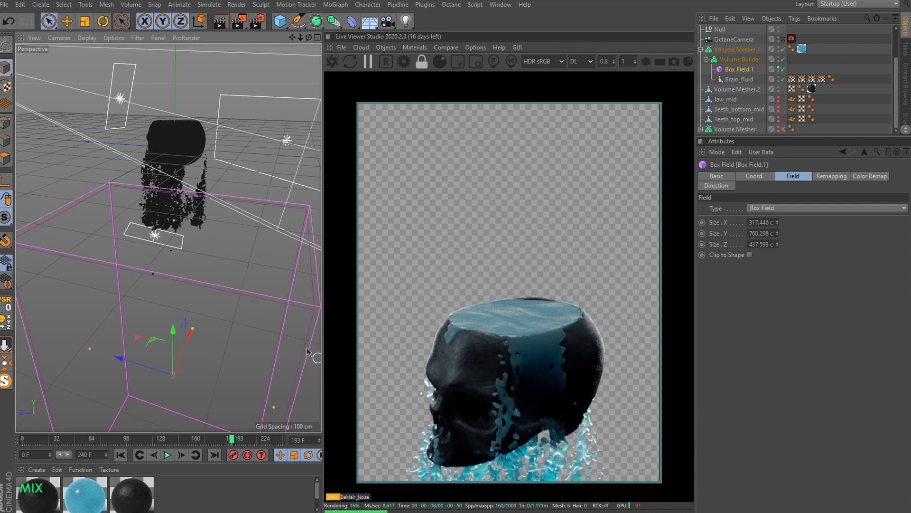
{"action": "scroll", "coordinate": [136, 207], "scroll_direction": "up", "scroll_amount": 15}
{"action": "scroll", "coordinate": [238, 236], "scroll_direction": "down", "scroll_amount": 15}
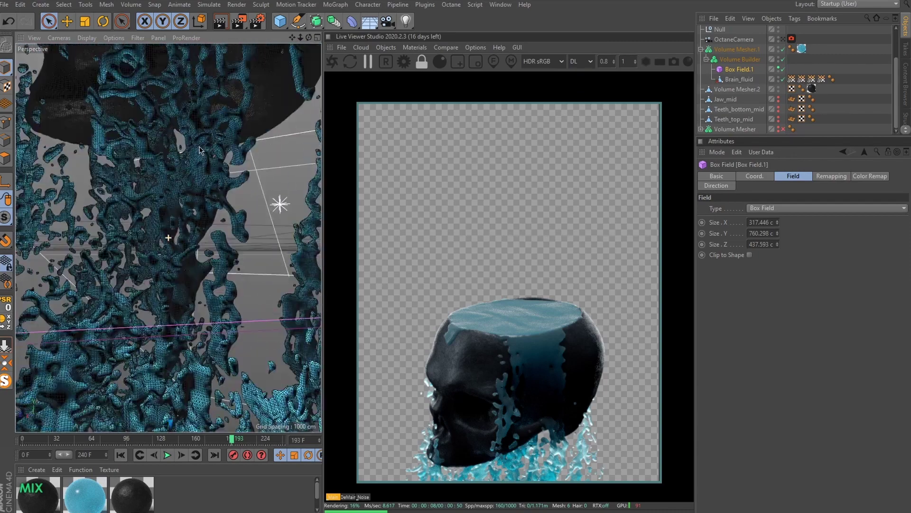
- Review the Volume Builder's Smooth Layer, Reshape Layer and subtracted Box Field.1, and inspect the meshed fluid around the skull
{"action": "left_click", "coordinate": [740, 61]}
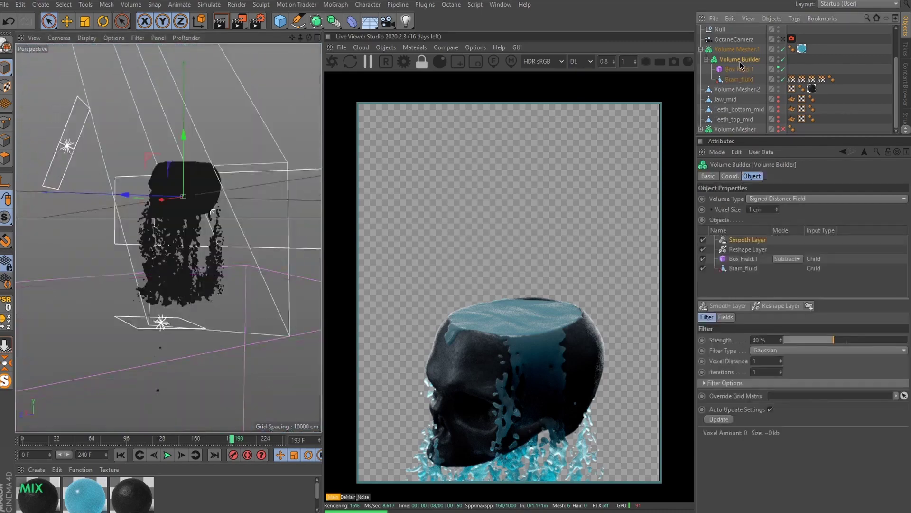
{"action": "left_click", "coordinate": [748, 250]}
{"action": "left_click", "coordinate": [744, 241]}
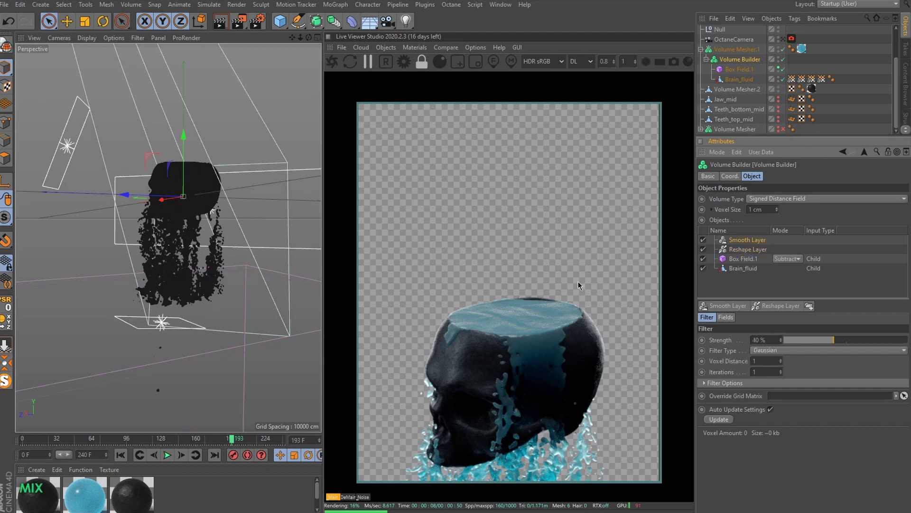
{"action": "left_click_drag", "start_coordinate": [176, 218], "coordinate": [192, 257], "text": "alt"}
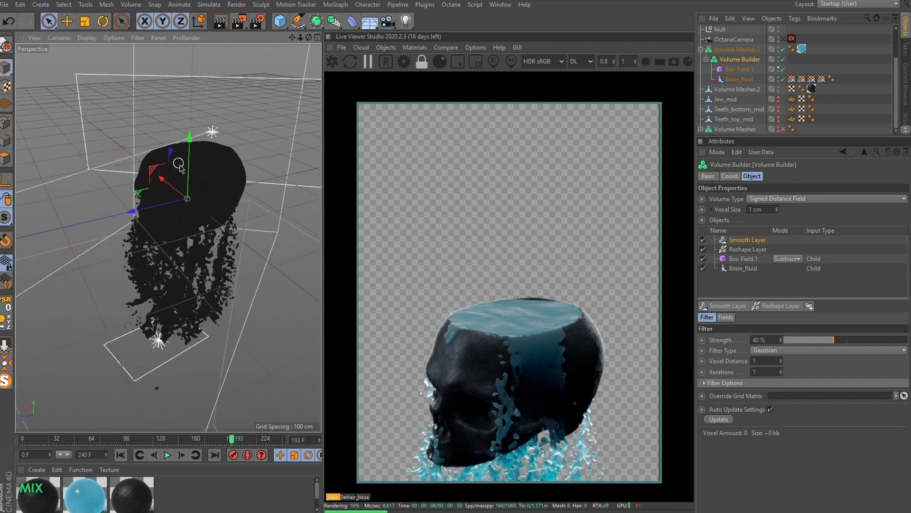
{"action": "scroll", "coordinate": [178, 165], "scroll_direction": "up", "scroll_amount": 5}
{"action": "left_click_drag", "start_coordinate": [186, 187], "coordinate": [185, 237], "text": "alt"}
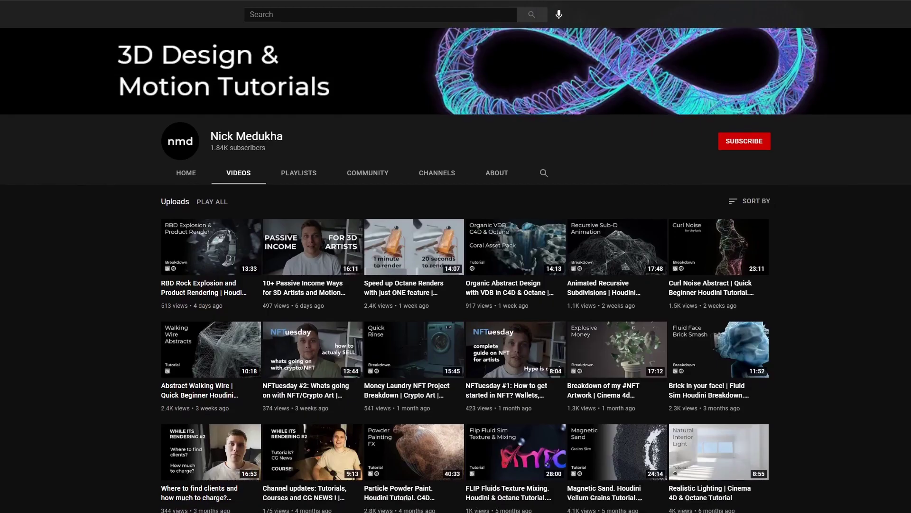
- Switch to the browser and look through the channel's uploaded videos and the store's project file listings
{"action": "scroll", "coordinate": [455, 268], "scroll_direction": "down", "scroll_amount": 2}
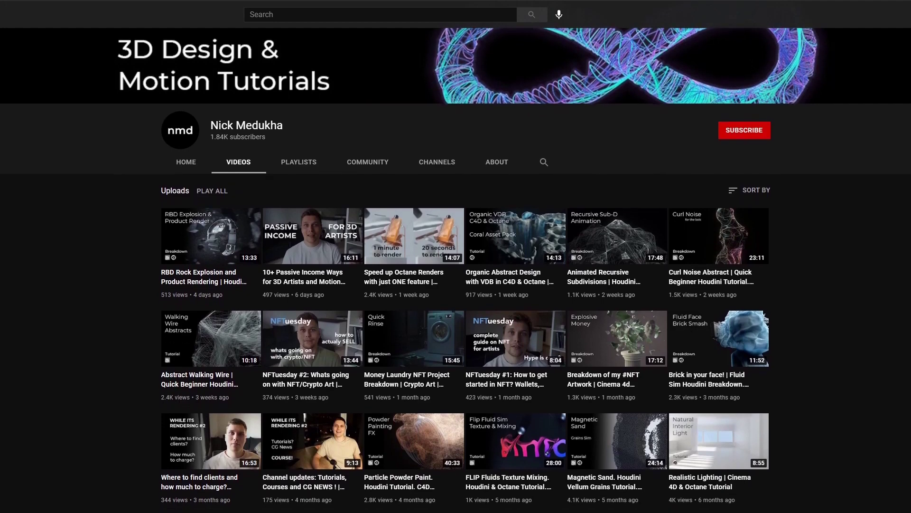
{"action": "scroll", "coordinate": [456, 268], "scroll_direction": "down", "scroll_amount": 2}
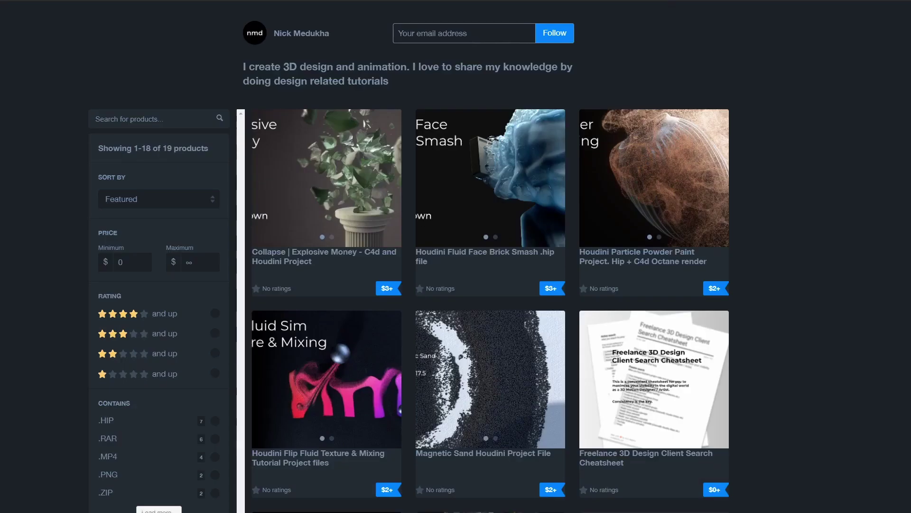
{"action": "scroll", "coordinate": [456, 268], "scroll_direction": "down", "scroll_amount": 3}
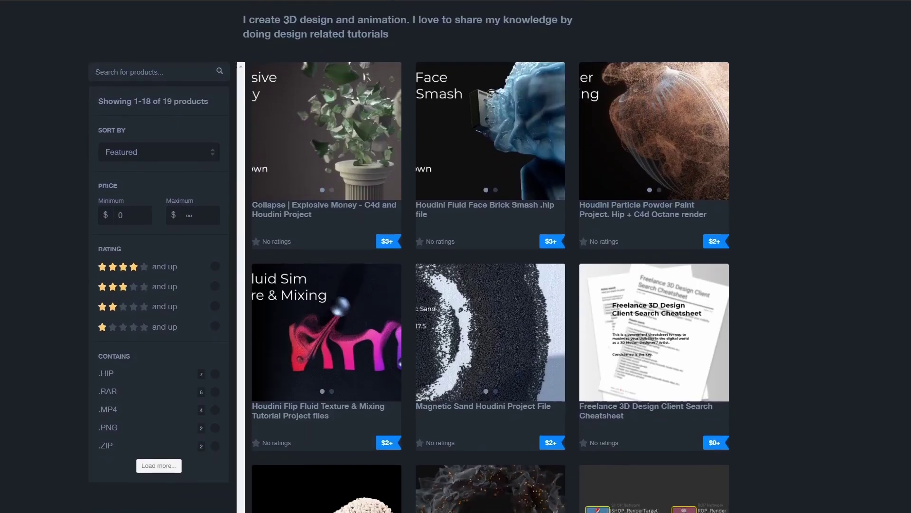
{"action": "scroll", "coordinate": [456, 268], "scroll_direction": "down", "scroll_amount": 4}
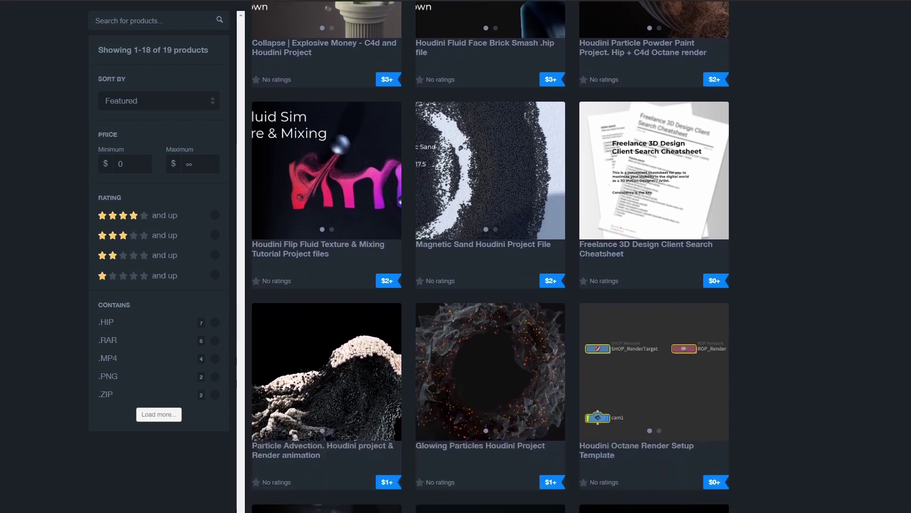
{"action": "scroll", "coordinate": [456, 269], "scroll_direction": "down", "scroll_amount": 3}
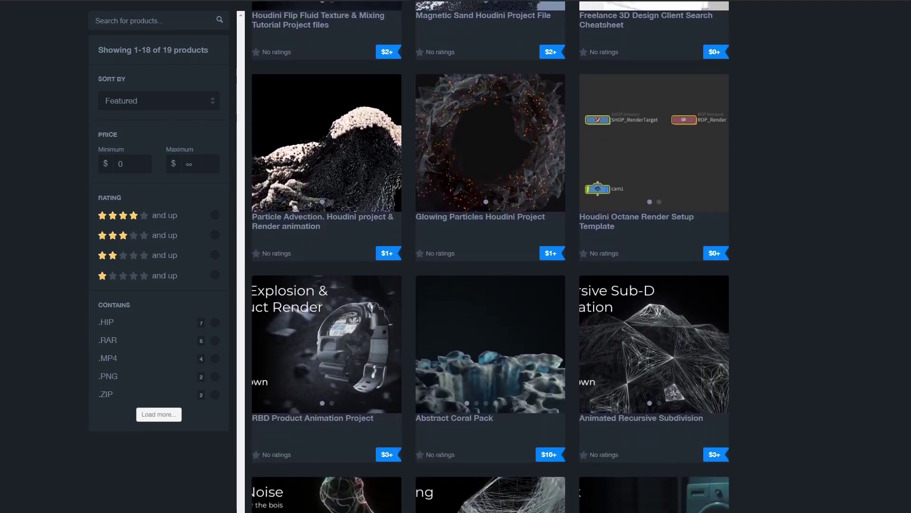